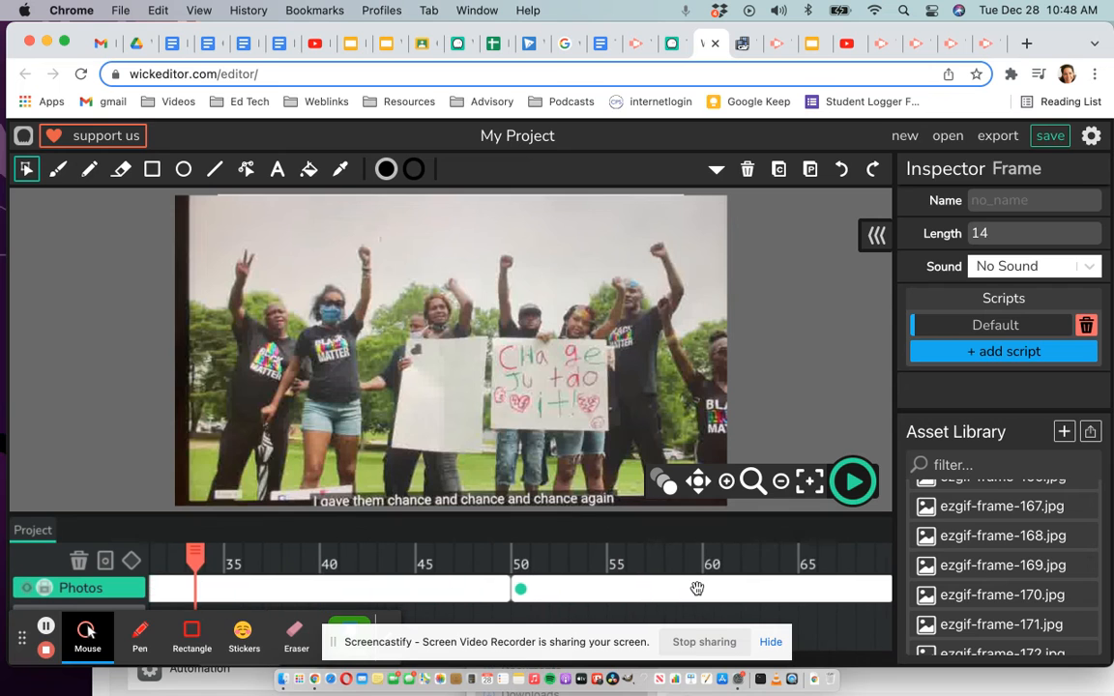
Step: Preview the photos on the Photos layer by scrubbing the playhead through the timeline to about frame 96
{"action": "left_click", "coordinate": [651, 561]}
{"action": "scroll", "coordinate": [725, 571], "scroll_direction": "right", "scroll_amount": 2}
{"action": "scroll", "coordinate": [725, 568], "scroll_direction": "right", "scroll_amount": 4}
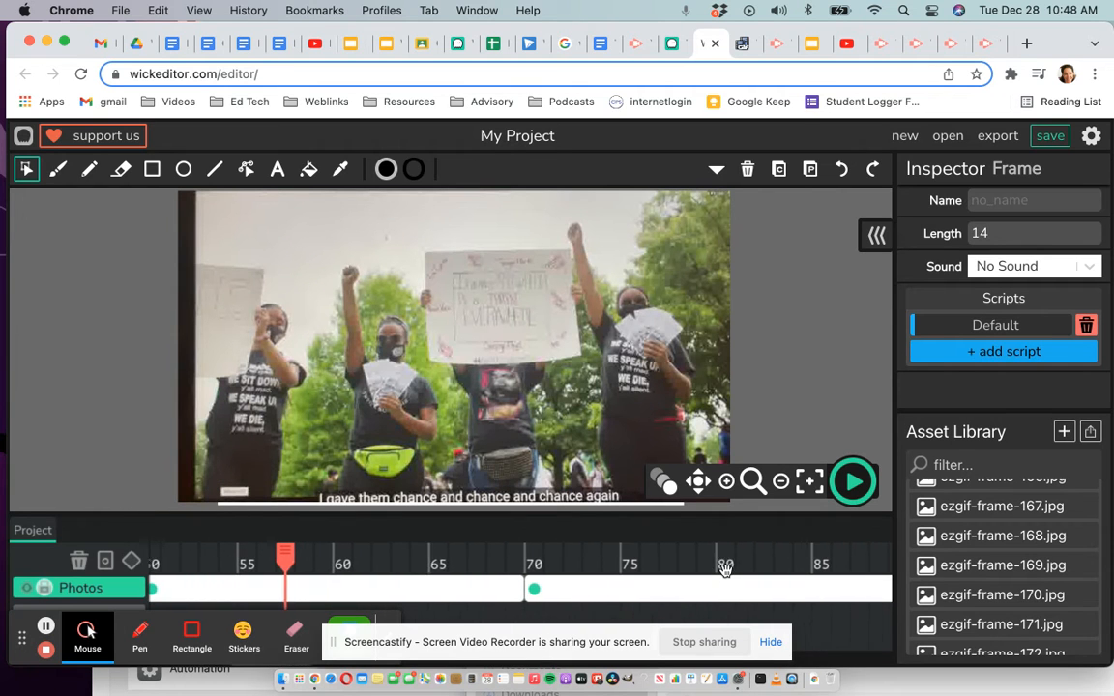
{"action": "left_click", "coordinate": [640, 557]}
{"action": "scroll", "coordinate": [743, 562], "scroll_direction": "right", "scroll_amount": 3}
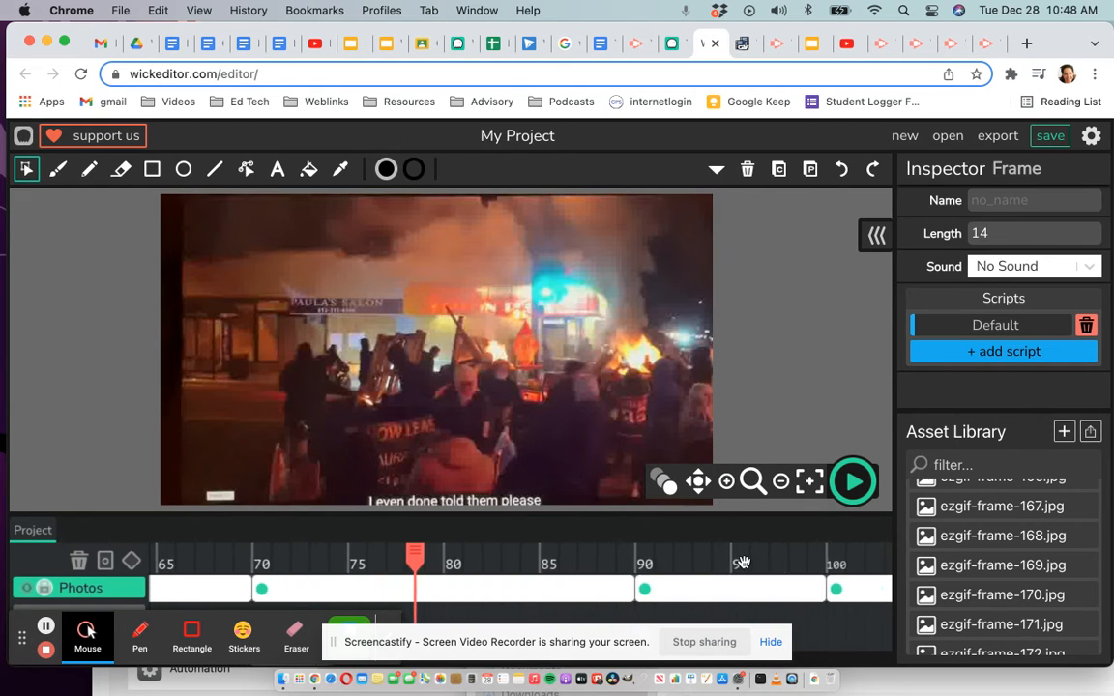
{"action": "left_click", "coordinate": [738, 559]}
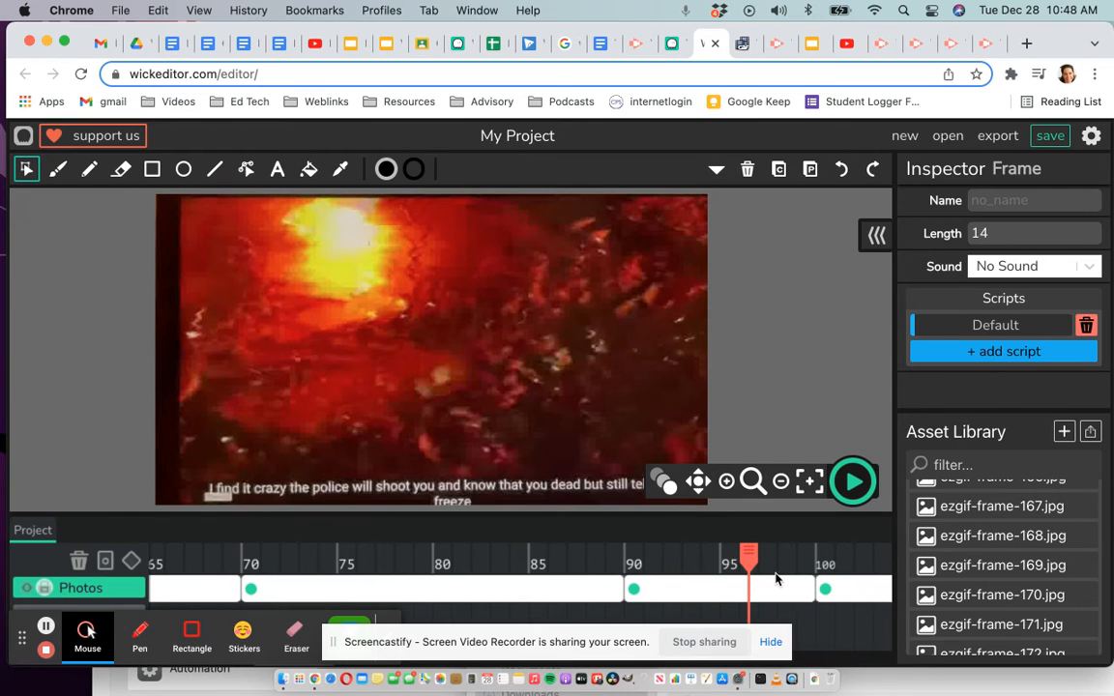
{"action": "scroll", "coordinate": [410, 545], "scroll_direction": "left", "scroll_amount": 10}
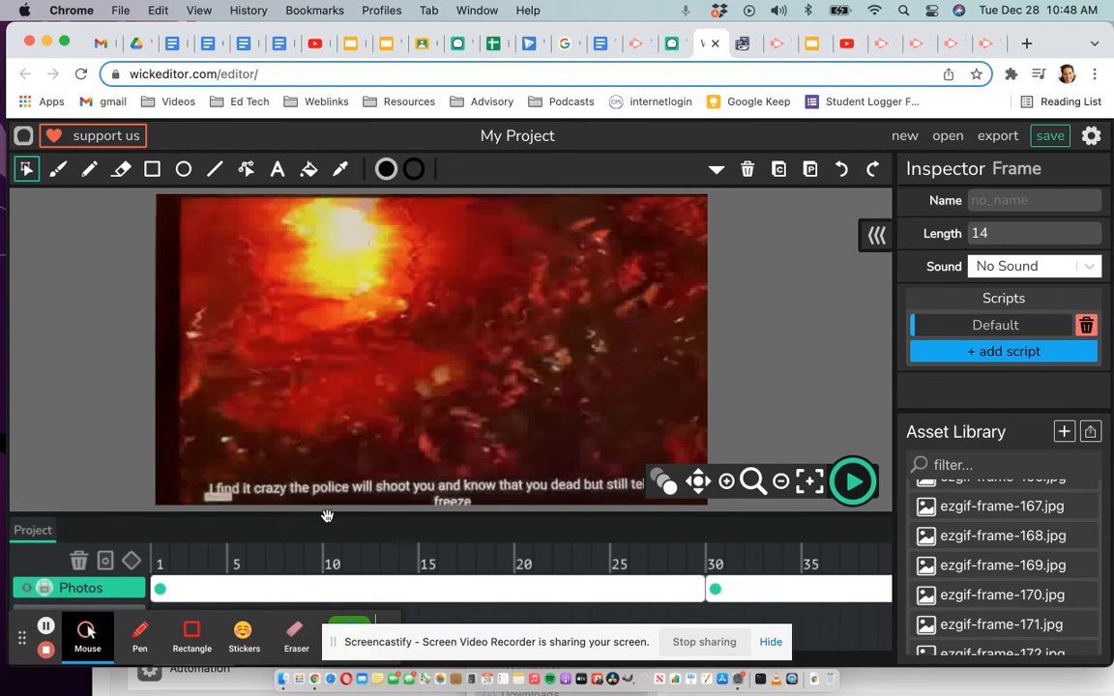
Step: Add a new layer named Draw and move it above the Photos layer
{"action": "left_click", "coordinate": [112, 593]}
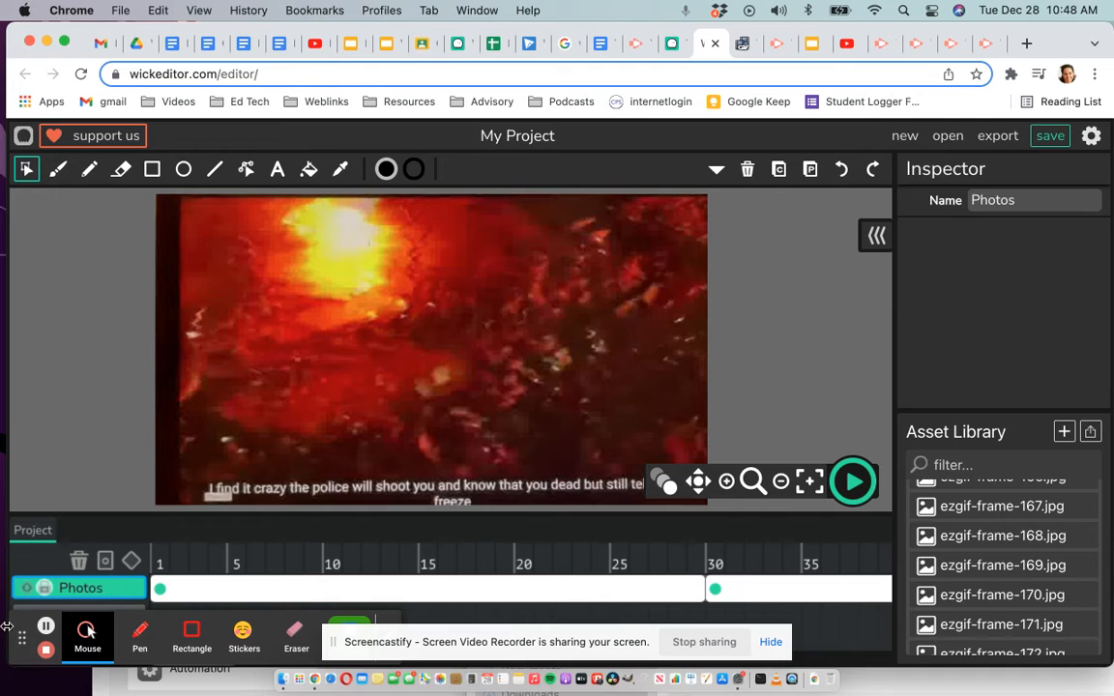
{"action": "left_click_drag", "start_coordinate": [24, 636], "coordinate": [278, 654]}
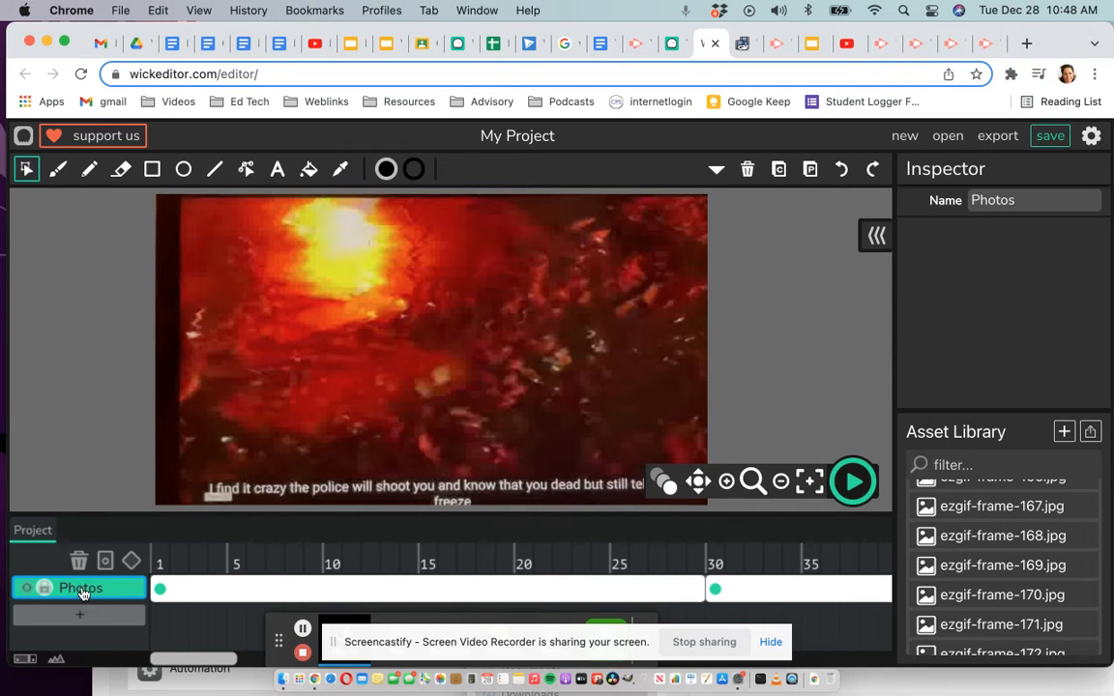
{"action": "left_click", "coordinate": [81, 618]}
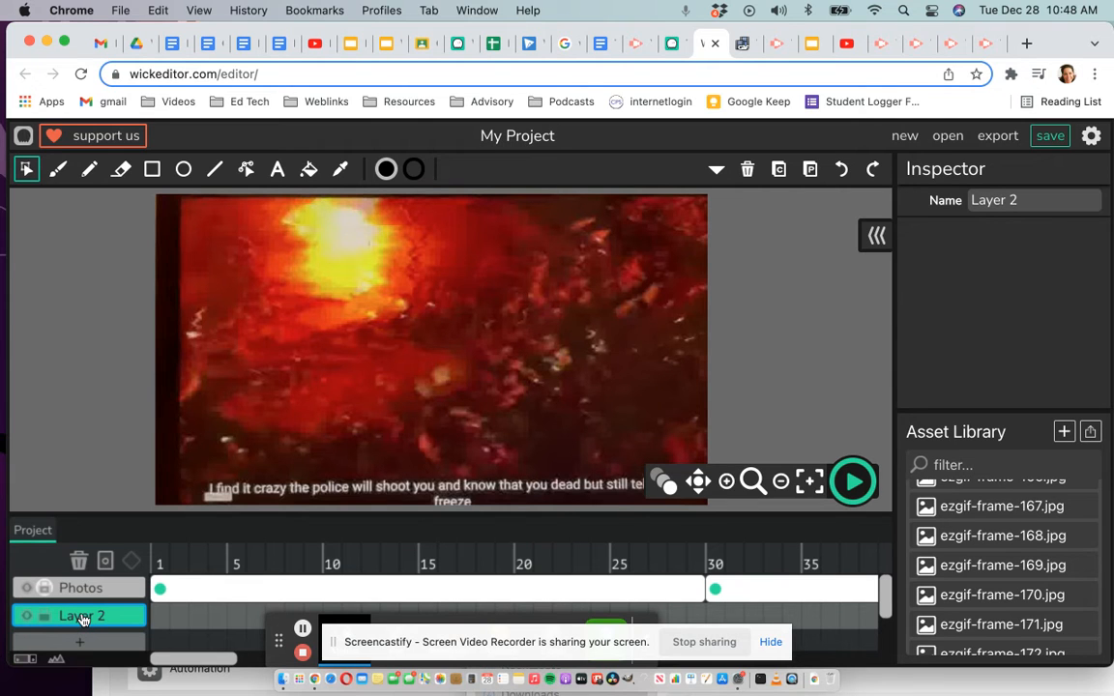
{"action": "left_click", "coordinate": [1024, 196]}
{"action": "left_click_drag", "start_coordinate": [1027, 196], "coordinate": [964, 200]}
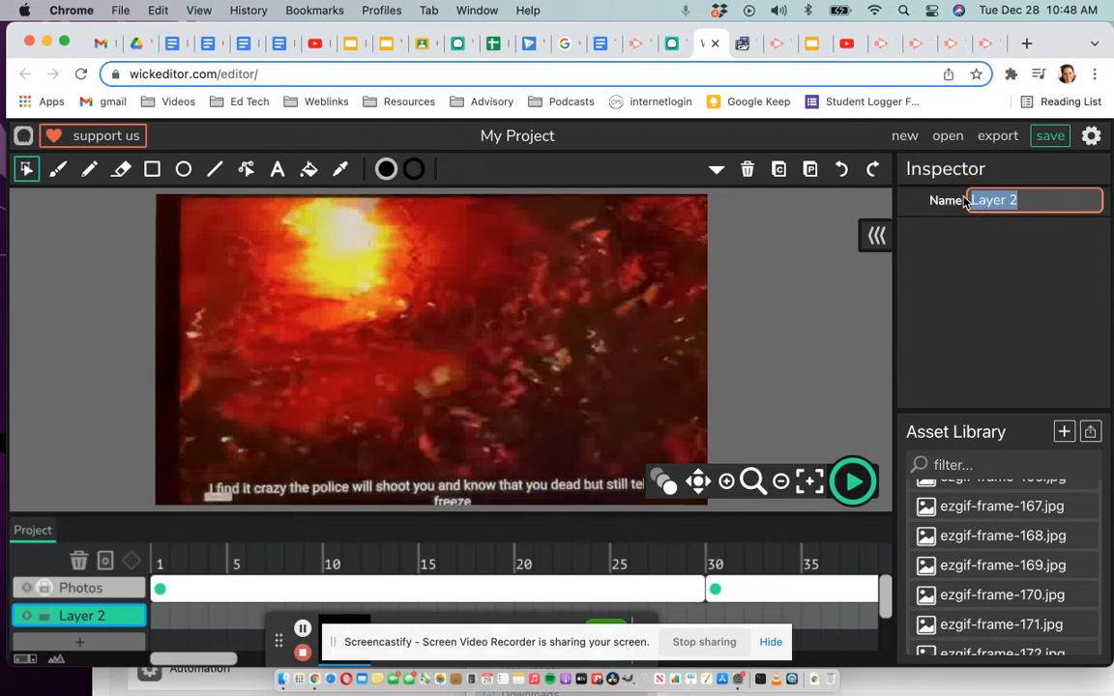
{"action": "type", "text": "Draw"}
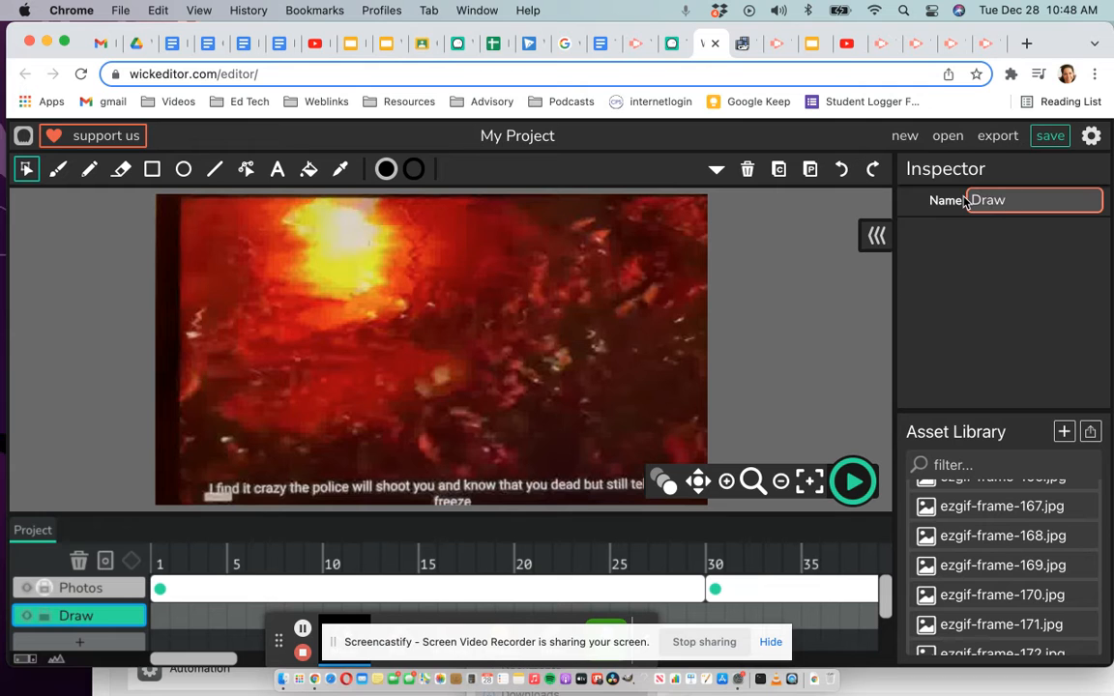
{"action": "left_click", "coordinate": [1026, 275]}
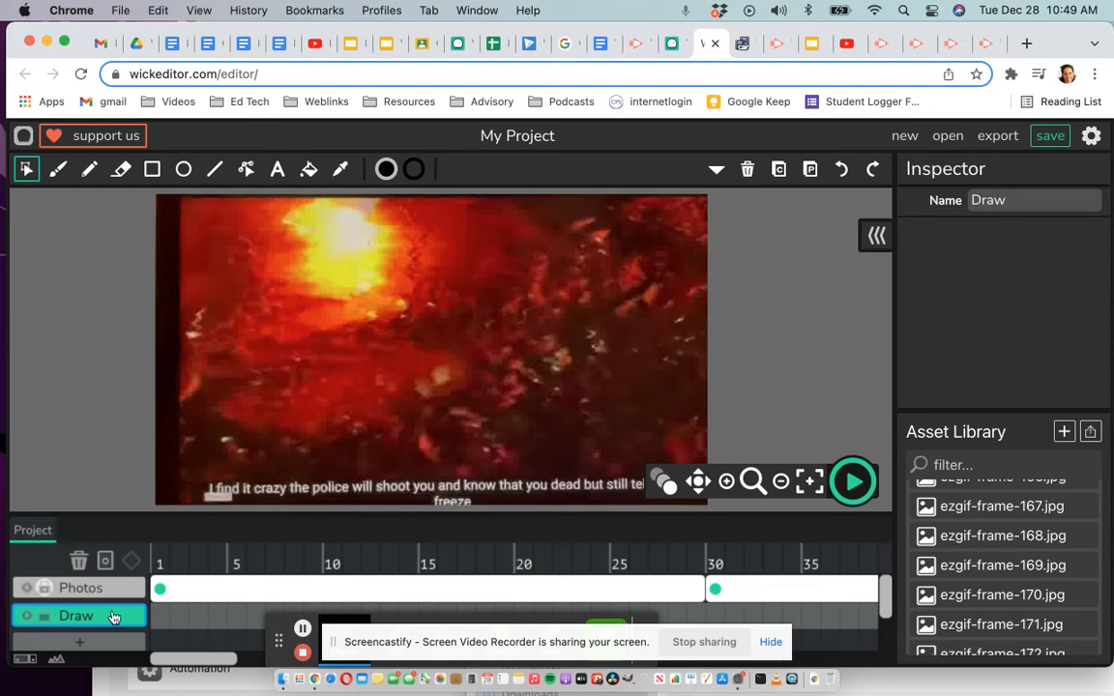
{"action": "mouse_move", "coordinate": [112, 619]}
{"action": "left_mouse_down"}
{"action": "mouse_move", "coordinate": [124, 558]}
{"action": "mouse_move", "coordinate": [106, 527]}
{"action": "mouse_move", "coordinate": [97, 531]}
{"action": "mouse_move", "coordinate": [116, 586]}
{"action": "left_mouse_up"}
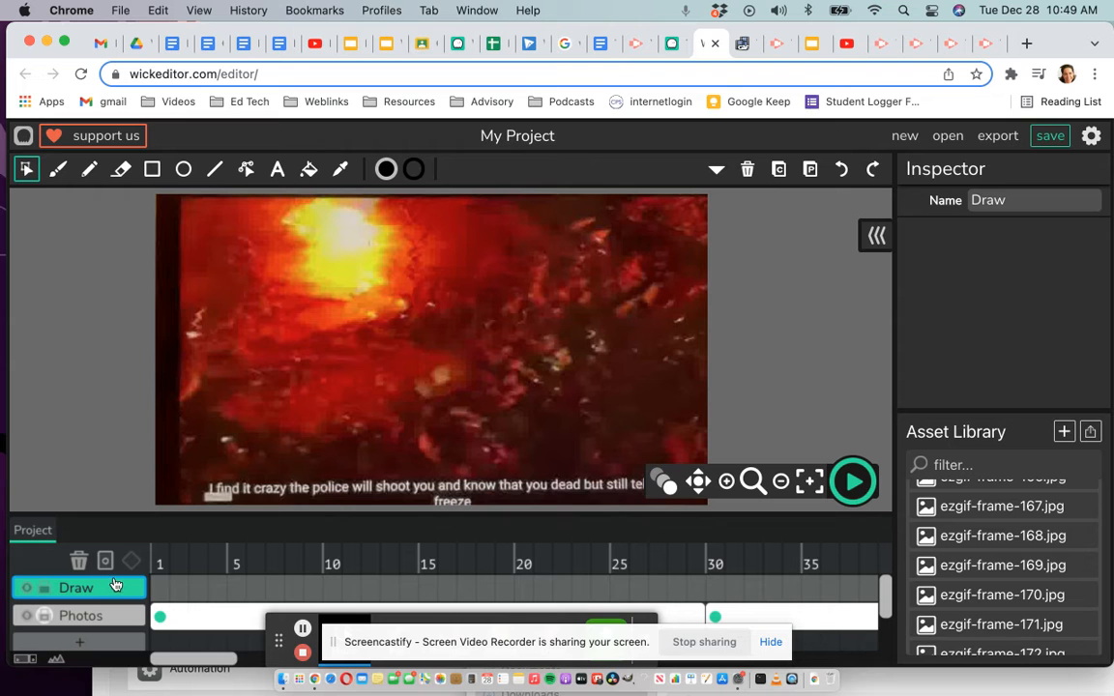
{"action": "left_click", "coordinate": [255, 615]}
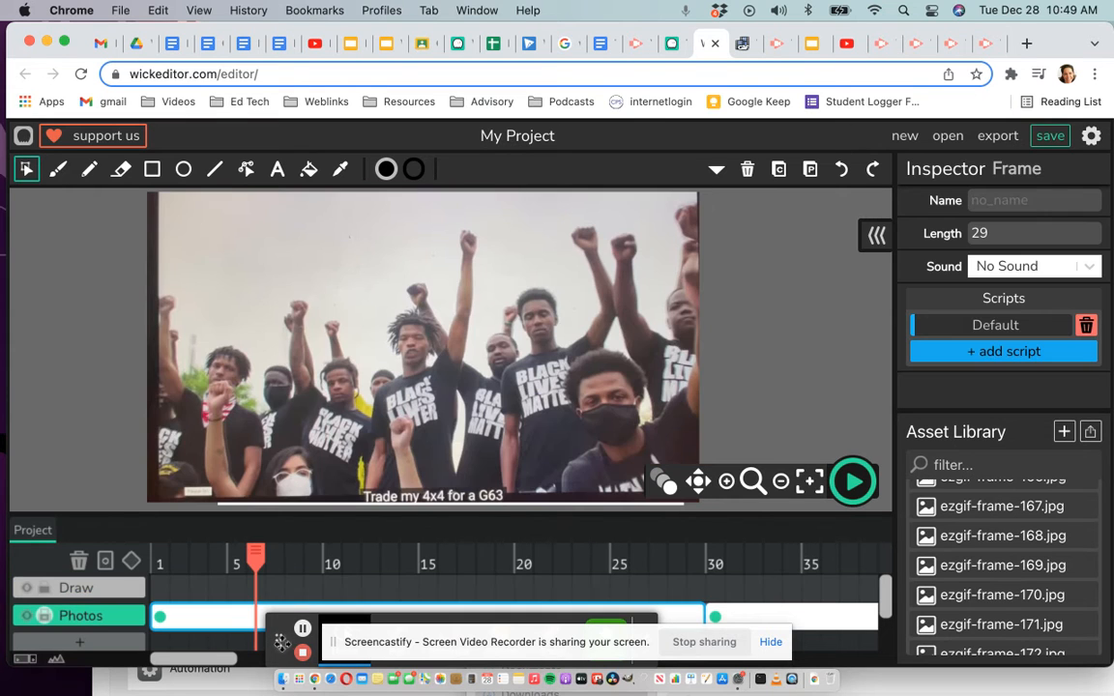
{"action": "mouse_move", "coordinate": [281, 642]}
{"action": "left_mouse_down"}
{"action": "mouse_move", "coordinate": [733, 641]}
{"action": "mouse_move", "coordinate": [900, 510]}
{"action": "mouse_move", "coordinate": [835, 566]}
{"action": "mouse_move", "coordinate": [487, 607]}
{"action": "mouse_move", "coordinate": [352, 607]}
{"action": "left_mouse_up"}
{"action": "key", "text": "super+z"}
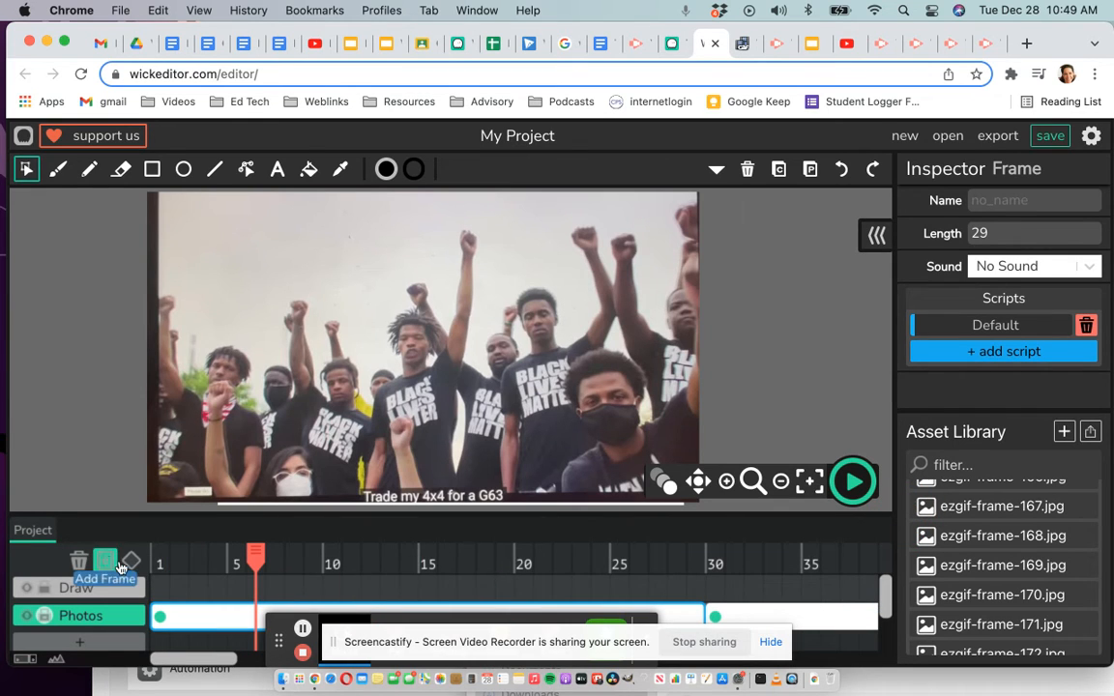
{"action": "left_click", "coordinate": [75, 588]}
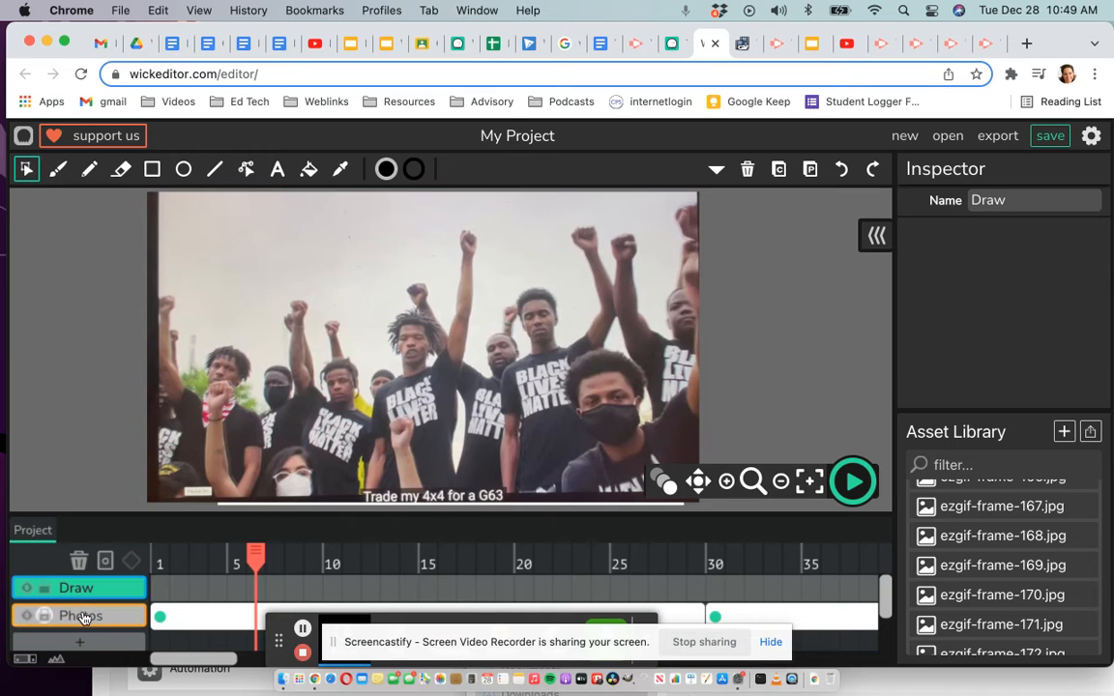
{"action": "left_click", "coordinate": [83, 617]}
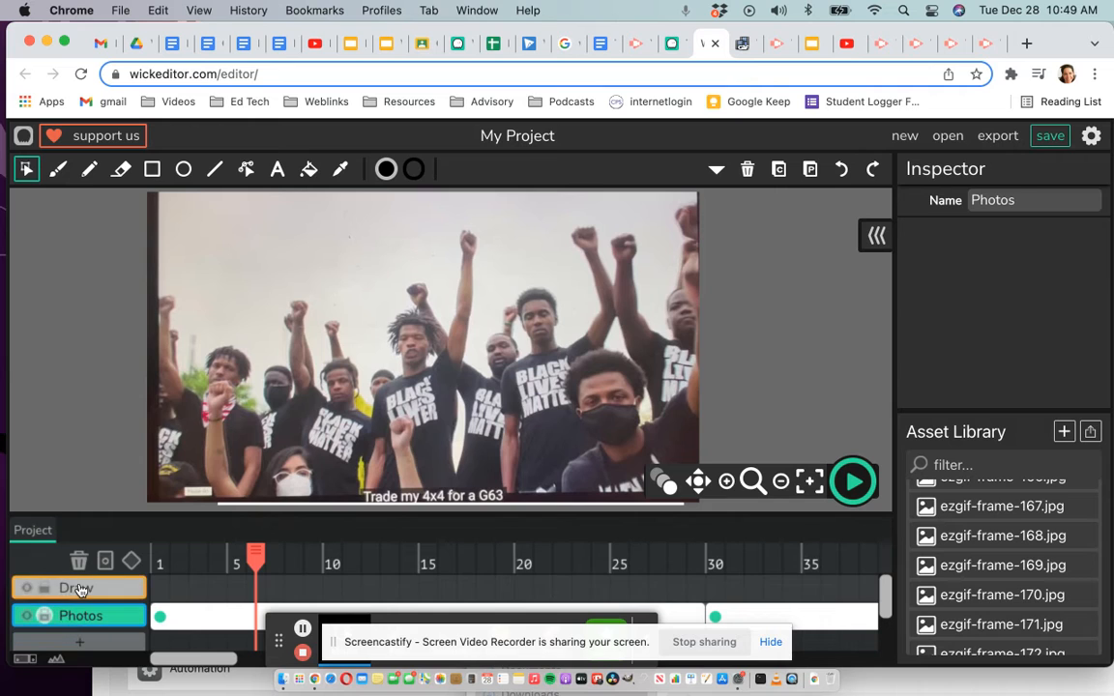
Step: Add a frame at frame 1 of the Draw layer and extend it to a length of 29
{"action": "left_click", "coordinate": [80, 589]}
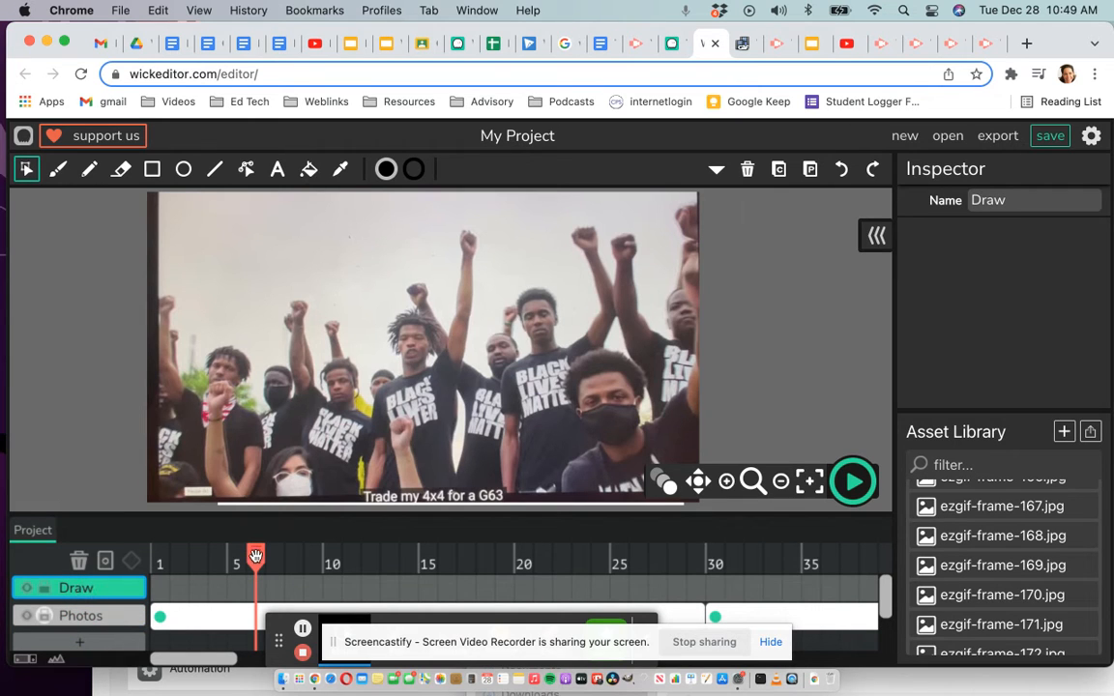
{"action": "left_click_drag", "start_coordinate": [256, 556], "coordinate": [124, 552]}
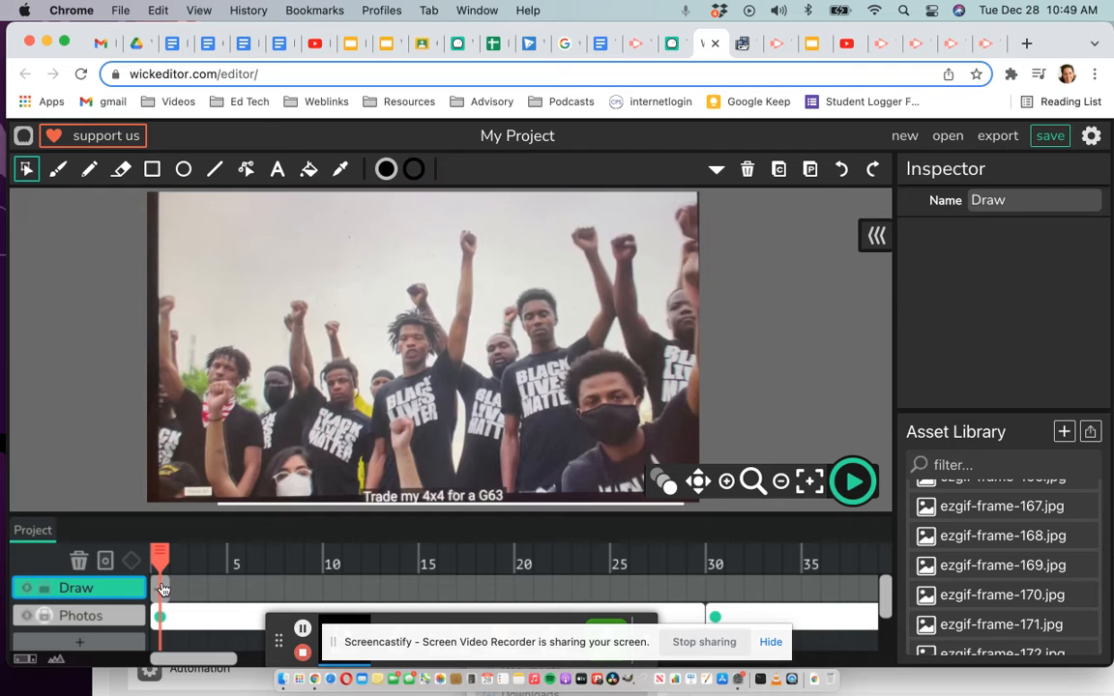
{"action": "left_click", "coordinate": [164, 590]}
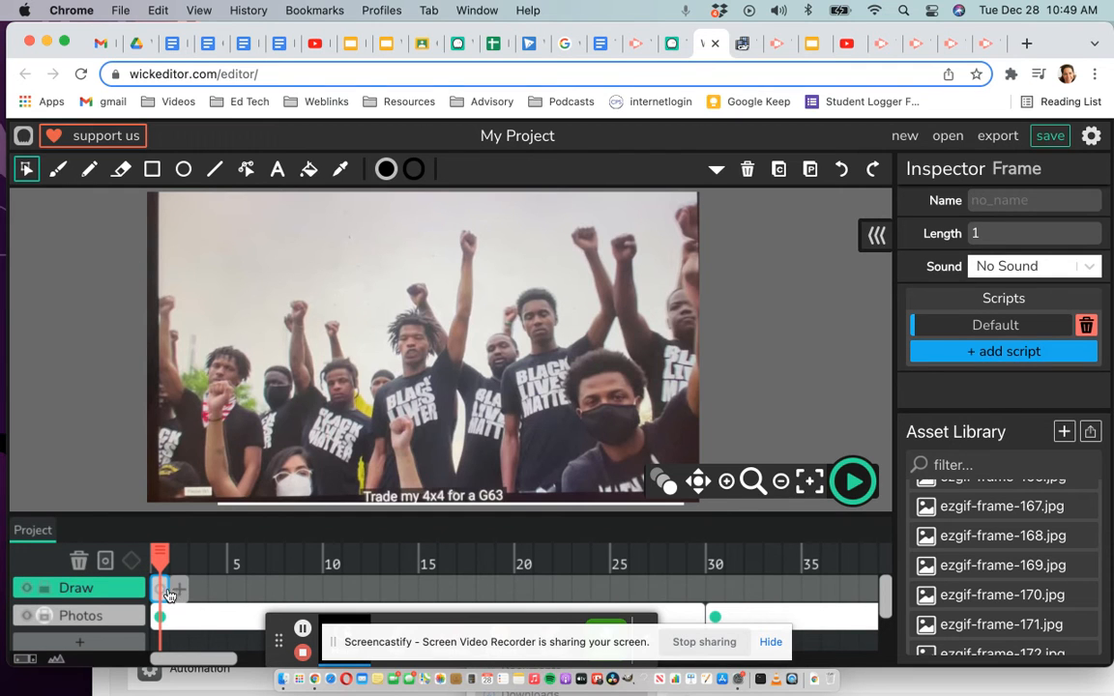
{"action": "mouse_move", "coordinate": [170, 593]}
{"action": "left_mouse_down"}
{"action": "mouse_move", "coordinate": [389, 578]}
{"action": "mouse_move", "coordinate": [706, 580]}
{"action": "left_mouse_up"}
Step: Trace the raised arms, heads and shoulders of the people in the photo's left half with the Pencil on the Draw layer
{"action": "left_click", "coordinate": [200, 589]}
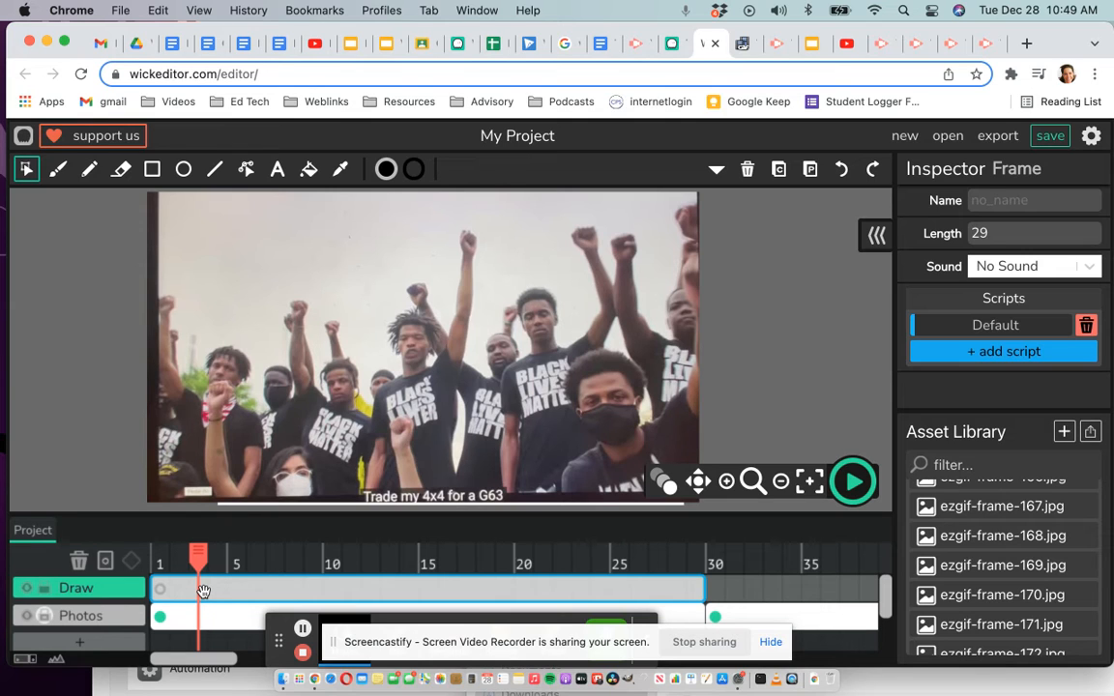
{"action": "left_click", "coordinate": [89, 171]}
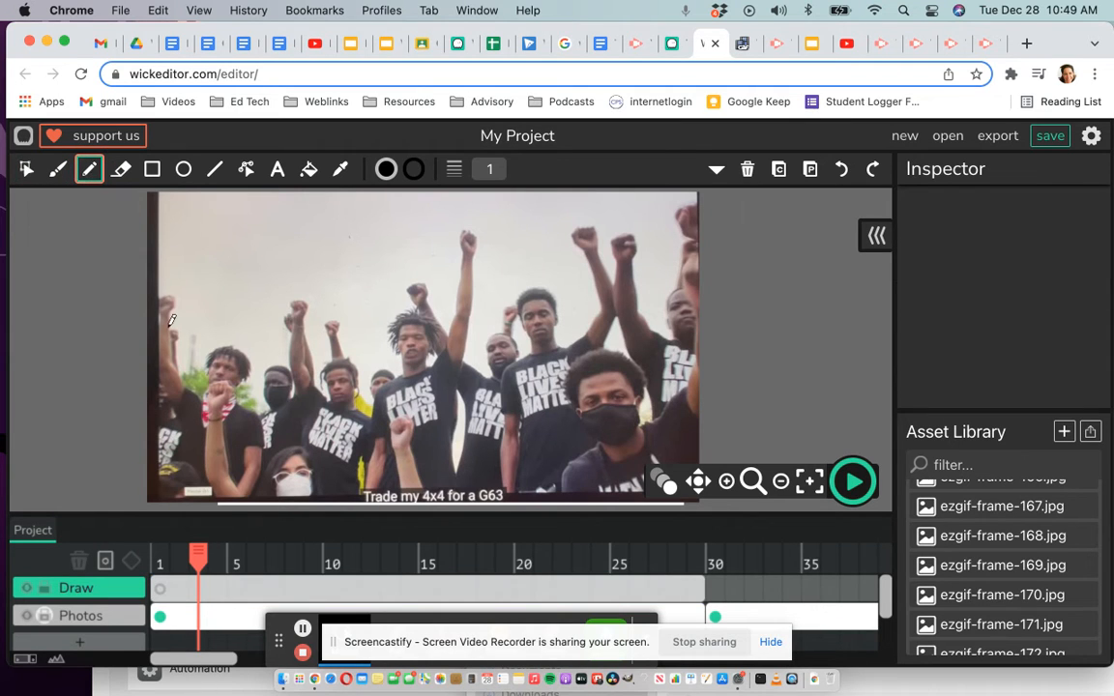
{"action": "mouse_move", "coordinate": [163, 290]}
{"action": "left_mouse_down"}
{"action": "mouse_move", "coordinate": [174, 361]}
{"action": "mouse_move", "coordinate": [201, 393]}
{"action": "mouse_move", "coordinate": [210, 349]}
{"action": "mouse_move", "coordinate": [232, 342]}
{"action": "mouse_move", "coordinate": [249, 356]}
{"action": "mouse_move", "coordinate": [236, 394]}
{"action": "mouse_move", "coordinate": [264, 422]}
{"action": "mouse_move", "coordinate": [265, 467]}
{"action": "mouse_move", "coordinate": [249, 493]}
{"action": "mouse_move", "coordinate": [253, 468]}
{"action": "mouse_move", "coordinate": [249, 496]}
{"action": "left_mouse_up"}
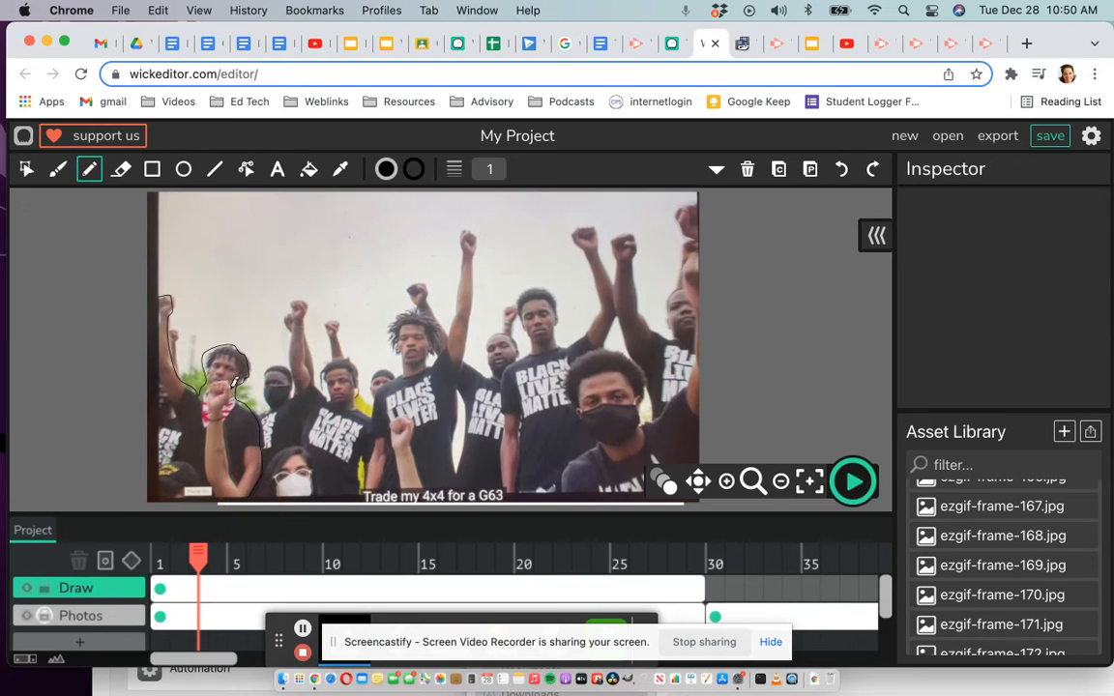
{"action": "mouse_move", "coordinate": [233, 389]}
{"action": "left_mouse_down"}
{"action": "mouse_move", "coordinate": [208, 389]}
{"action": "mouse_move", "coordinate": [214, 495]}
{"action": "left_mouse_up"}
{"action": "left_click_drag", "start_coordinate": [225, 385], "coordinate": [241, 494]}
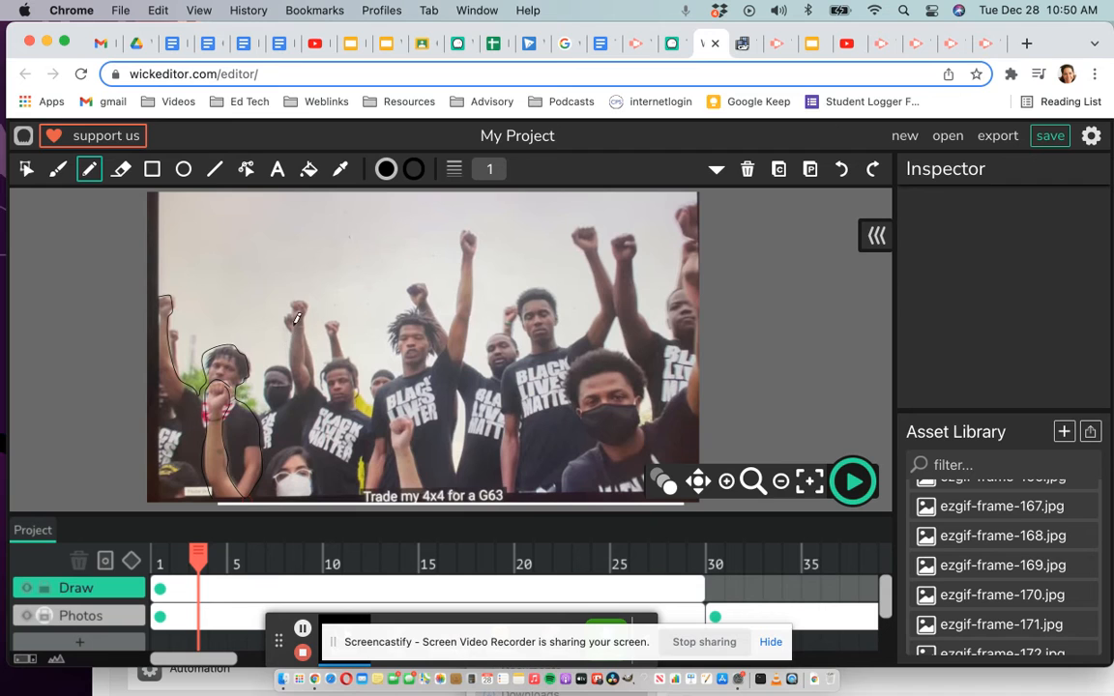
{"action": "mouse_move", "coordinate": [295, 311]}
{"action": "left_mouse_down"}
{"action": "mouse_move", "coordinate": [306, 296]}
{"action": "mouse_move", "coordinate": [302, 327]}
{"action": "mouse_move", "coordinate": [328, 388]}
{"action": "mouse_move", "coordinate": [321, 375]}
{"action": "mouse_move", "coordinate": [354, 358]}
{"action": "mouse_move", "coordinate": [364, 415]}
{"action": "mouse_move", "coordinate": [375, 391]}
{"action": "left_mouse_up"}
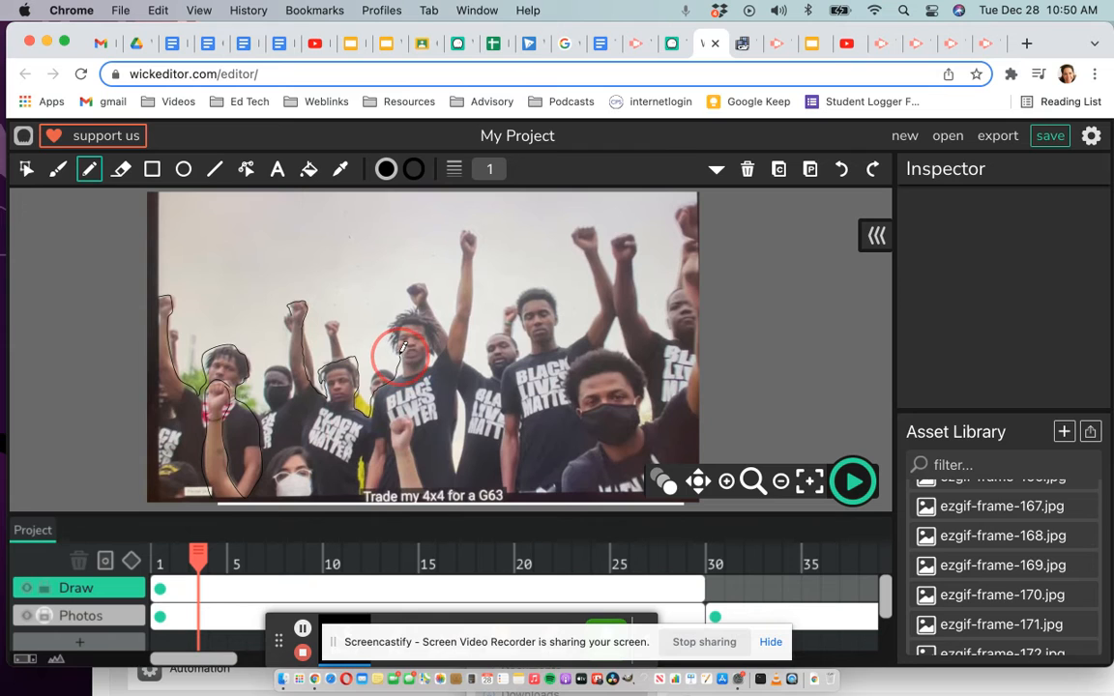
{"action": "mouse_move", "coordinate": [393, 331]}
{"action": "left_mouse_down"}
{"action": "mouse_move", "coordinate": [414, 311]}
{"action": "mouse_move", "coordinate": [440, 325]}
{"action": "mouse_move", "coordinate": [431, 360]}
{"action": "left_mouse_up"}
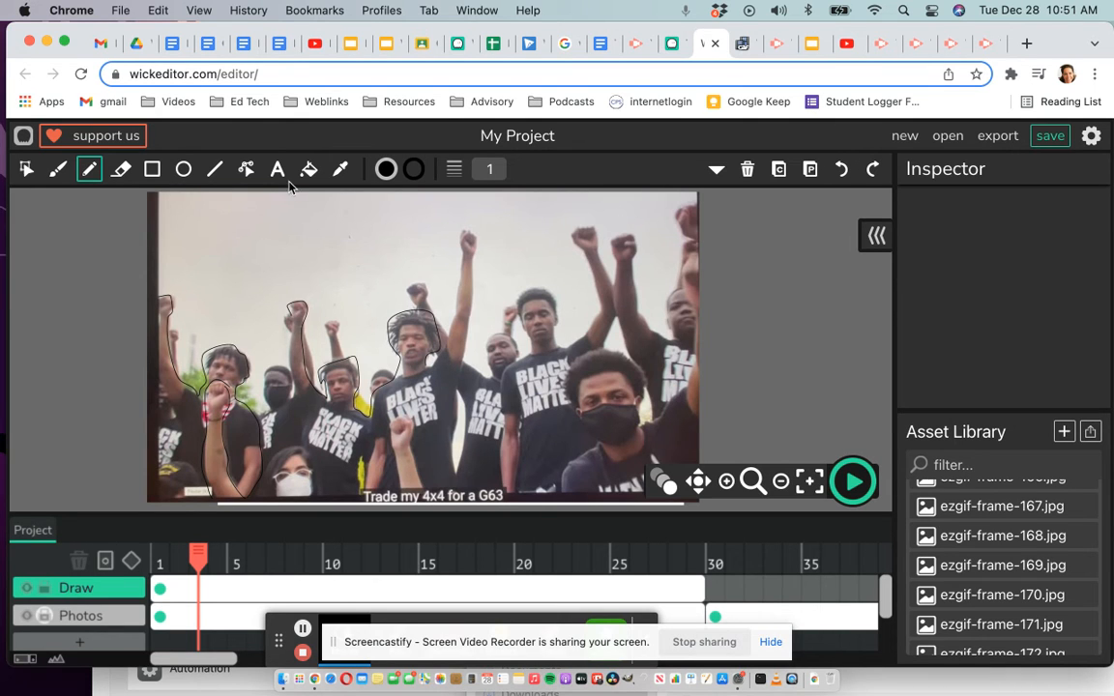
Step: Sample the skin colour from the outlined raised forearm with the Eyedropper and paint that forearm with the Brush
{"action": "left_click", "coordinate": [340, 171]}
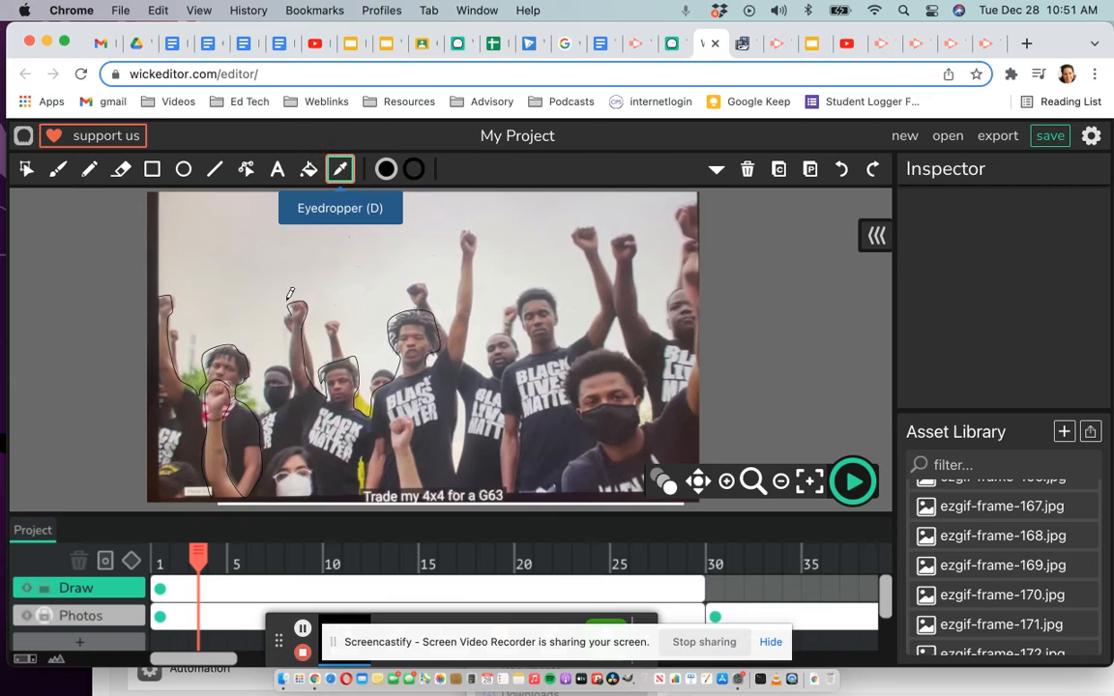
{"action": "left_click", "coordinate": [220, 455]}
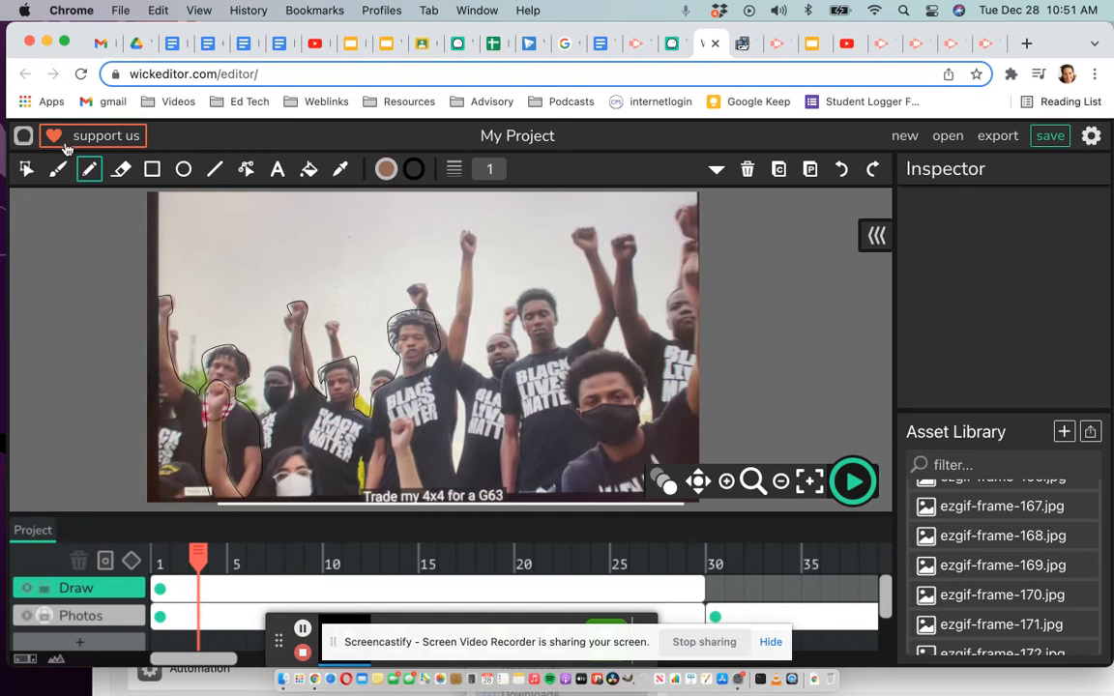
{"action": "left_click", "coordinate": [57, 173]}
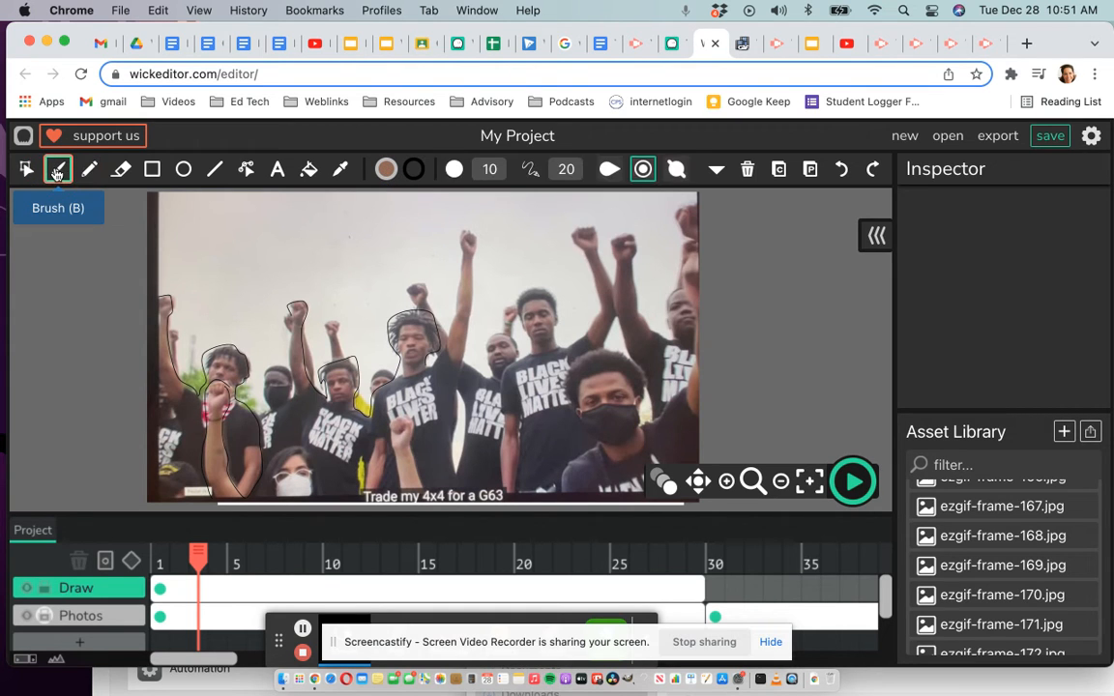
{"action": "mouse_move", "coordinate": [216, 410]}
{"action": "left_mouse_down"}
{"action": "mouse_move", "coordinate": [212, 369]}
{"action": "mouse_move", "coordinate": [220, 439]}
{"action": "mouse_move", "coordinate": [208, 453]}
{"action": "mouse_move", "coordinate": [193, 404]}
{"action": "mouse_move", "coordinate": [226, 491]}
{"action": "mouse_move", "coordinate": [198, 418]}
{"action": "mouse_move", "coordinate": [223, 470]}
{"action": "mouse_move", "coordinate": [225, 446]}
{"action": "mouse_move", "coordinate": [228, 503]}
{"action": "mouse_move", "coordinate": [204, 468]}
{"action": "left_mouse_up"}
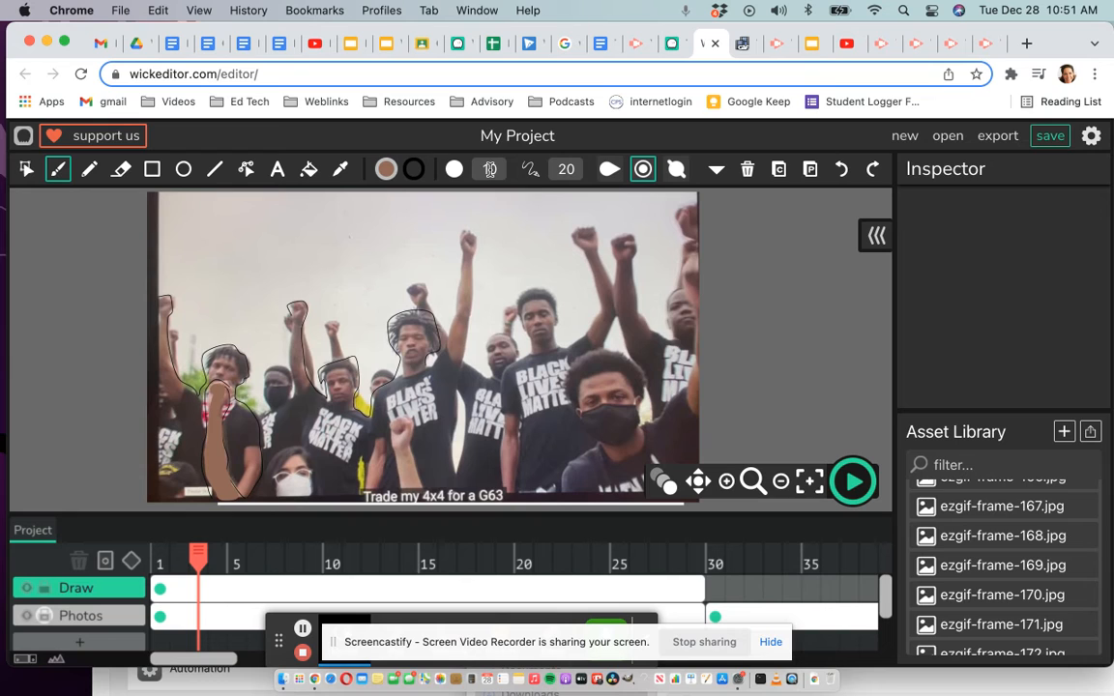
Step: Set the brush size to 5, sample the skin colour of a raised arm in the photo's right part, and paint over that arm
{"action": "left_click", "coordinate": [490, 170]}
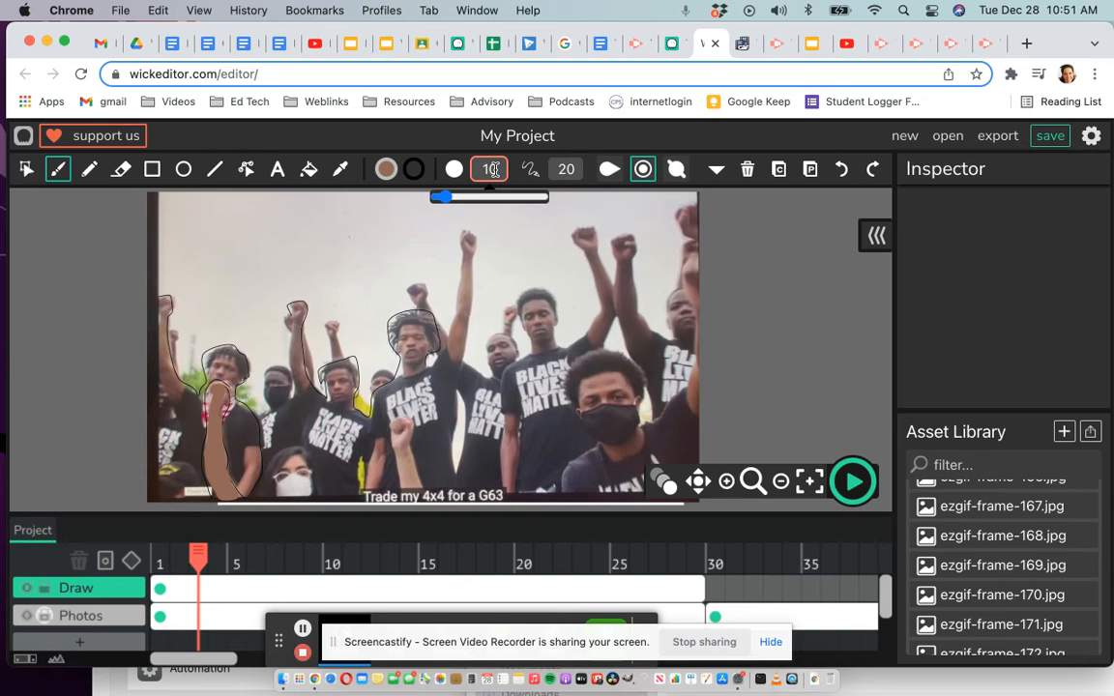
{"action": "mouse_move", "coordinate": [442, 198]}
{"action": "left_mouse_down"}
{"action": "mouse_move", "coordinate": [469, 199]}
{"action": "mouse_move", "coordinate": [438, 197]}
{"action": "left_mouse_up"}
{"action": "left_click", "coordinate": [340, 170]}
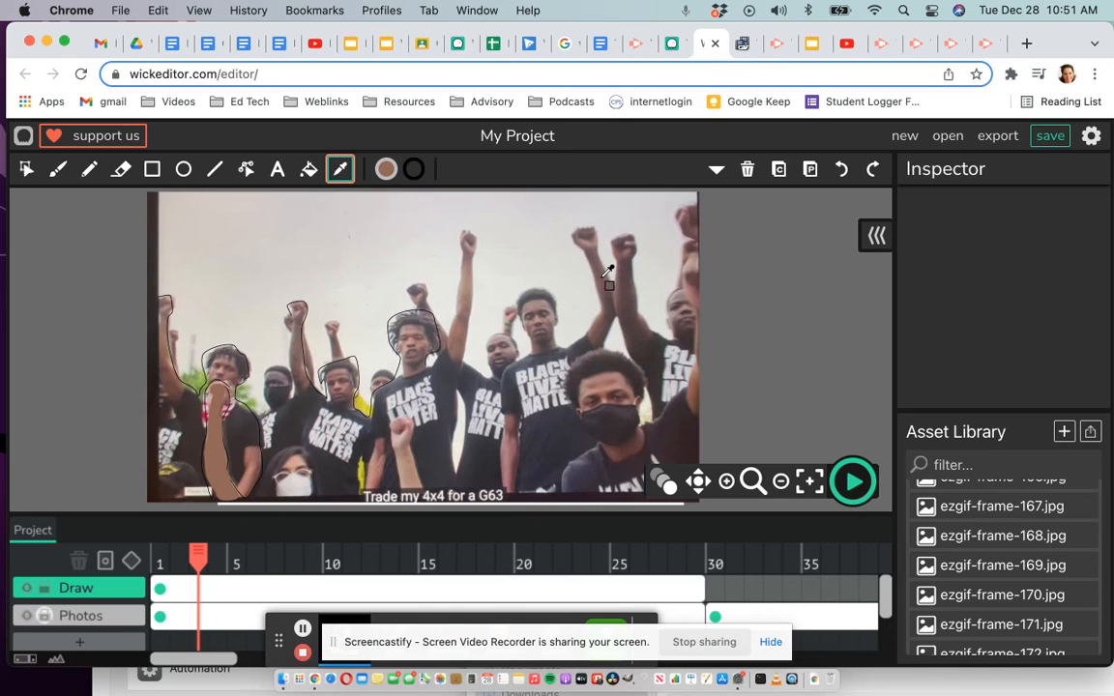
{"action": "key", "text": "b"}
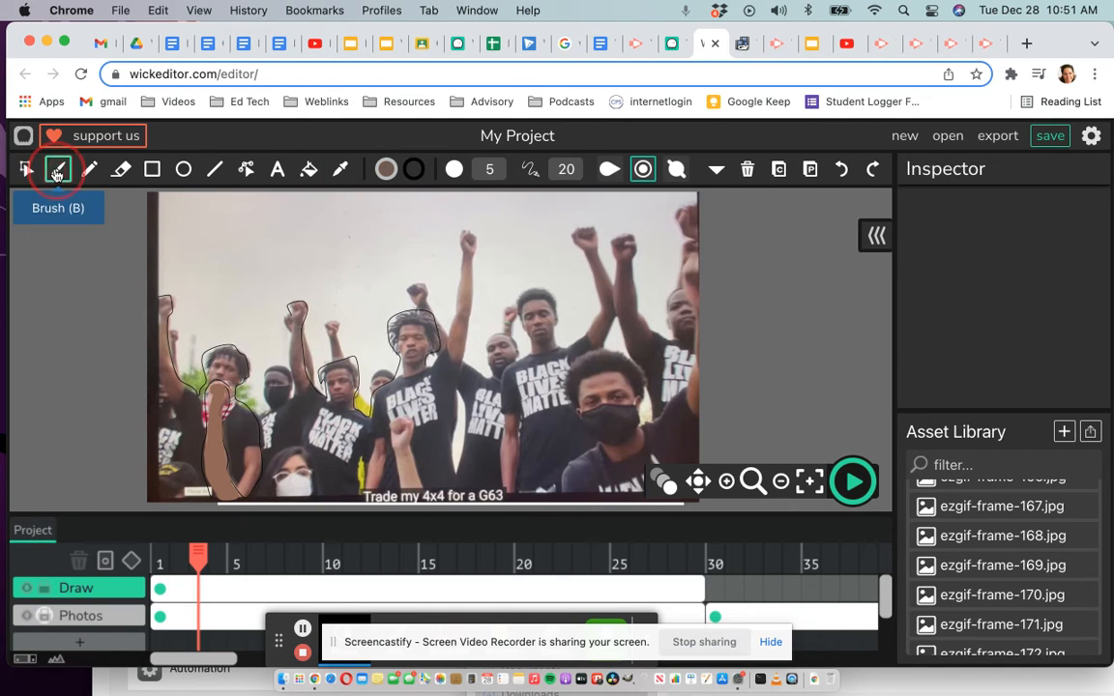
{"action": "left_click", "coordinate": [598, 261]}
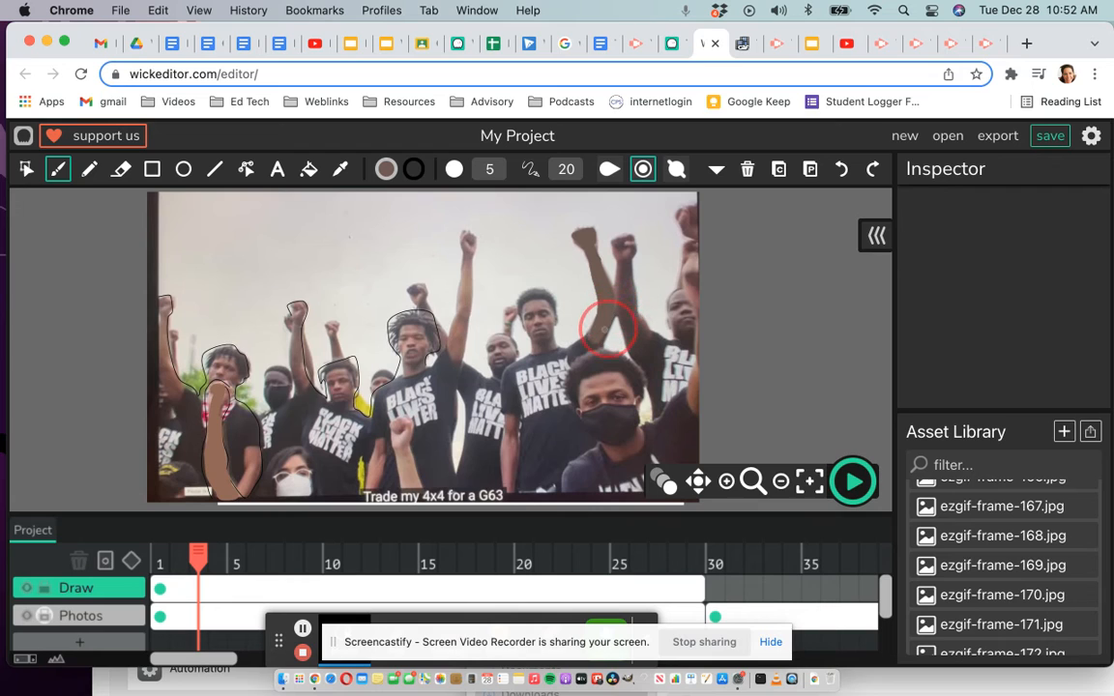
Step: Toggle the visibility of the Photos layer to check the tracing, leaving the layer hidden
{"action": "left_click", "coordinate": [27, 619]}
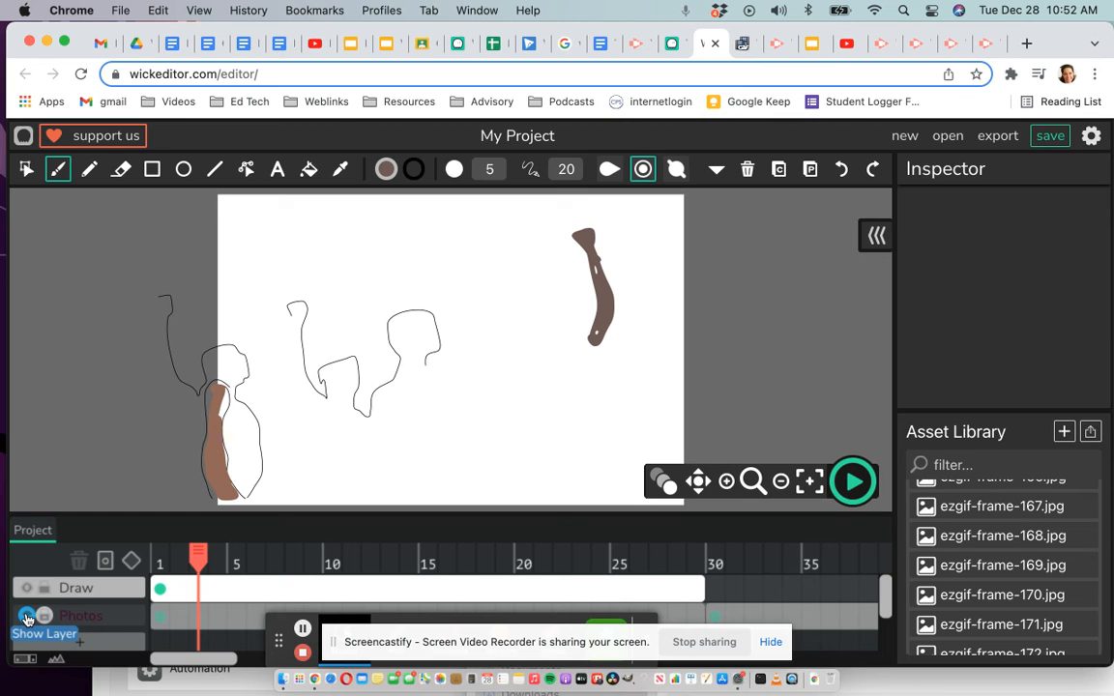
{"action": "left_click", "coordinate": [27, 618]}
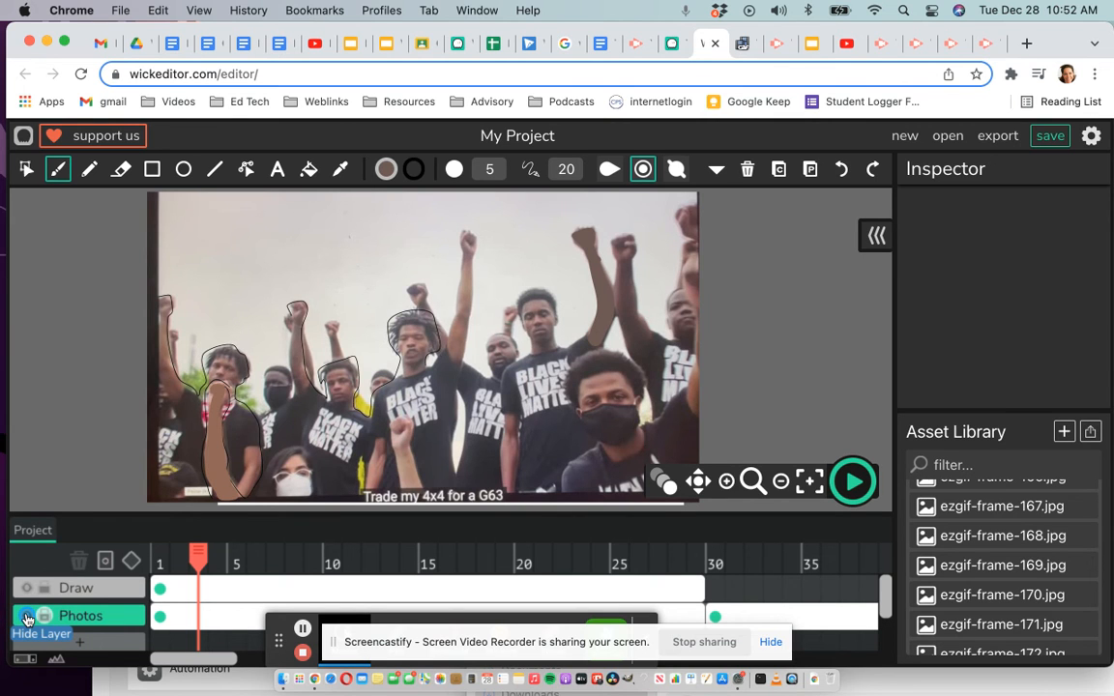
{"action": "left_click", "coordinate": [27, 619]}
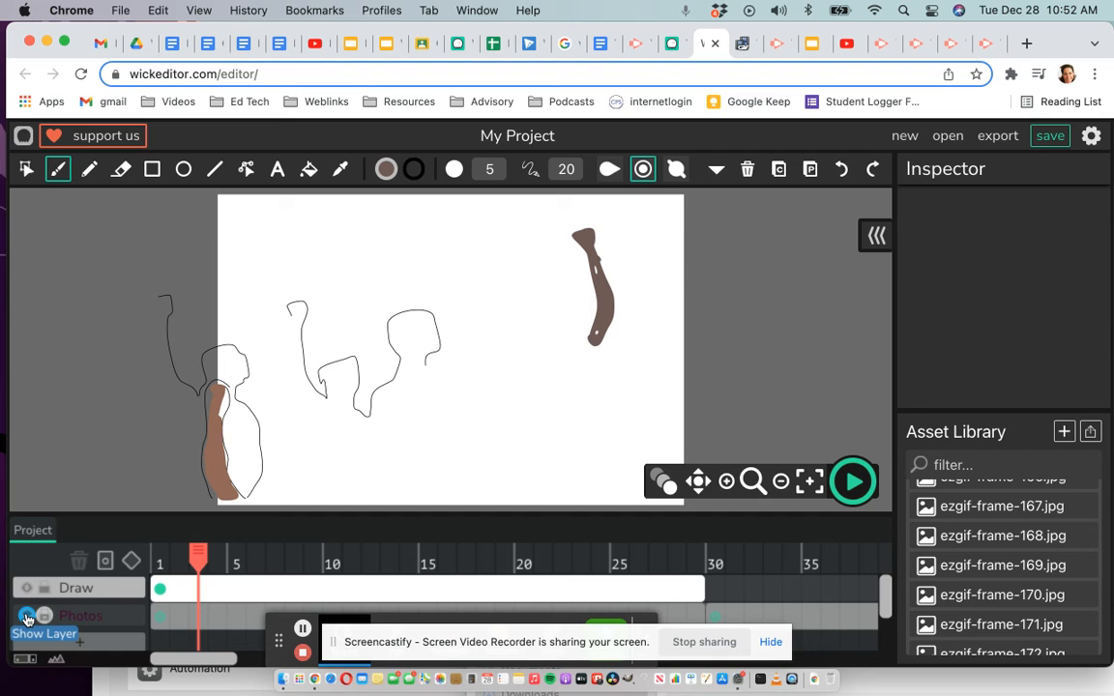
Step: Show the Photos layer and trace the tall raised arm near the photo's centre with the Pencil on the Draw layer
{"action": "left_click", "coordinate": [27, 618]}
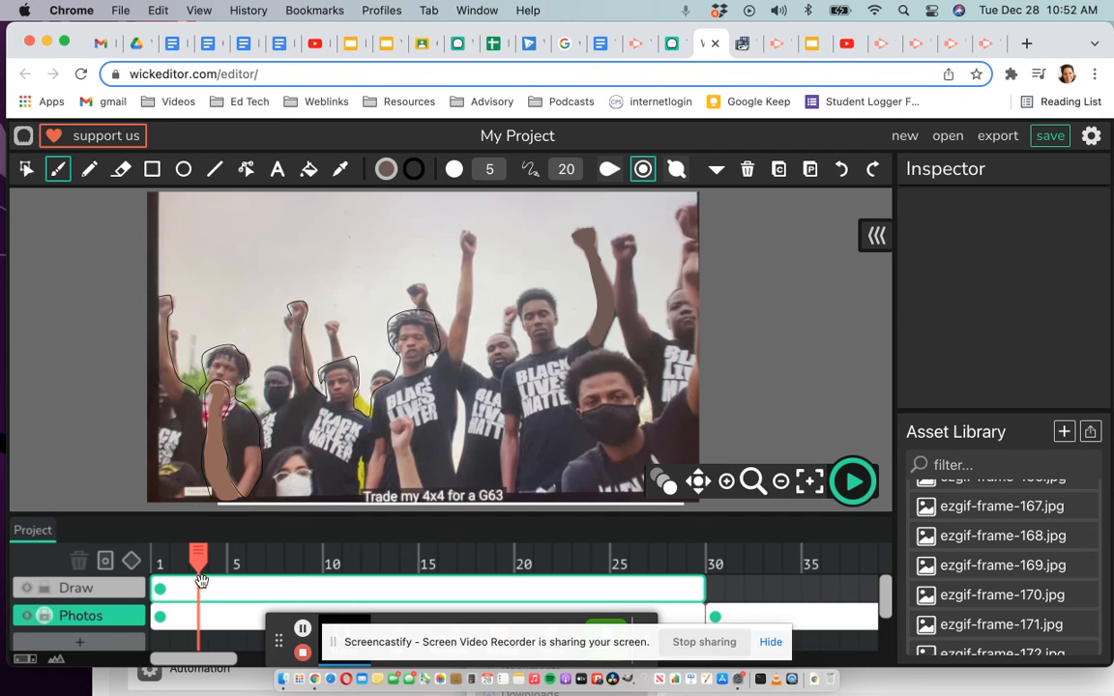
{"action": "left_click", "coordinate": [200, 619]}
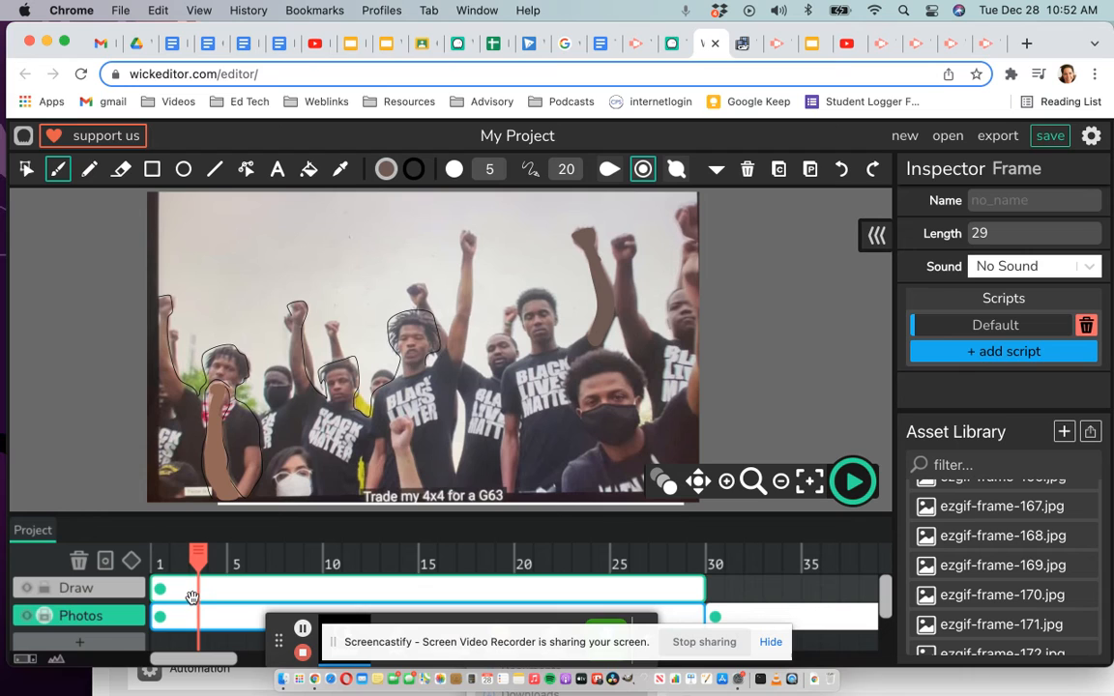
{"action": "left_click", "coordinate": [86, 590]}
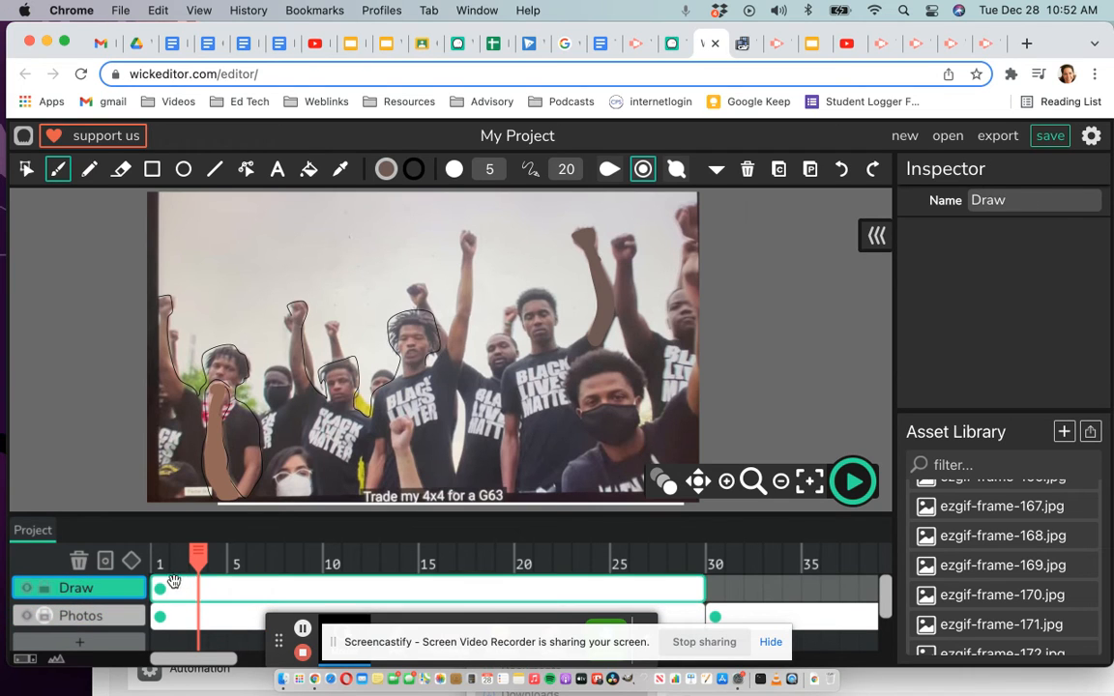
{"action": "left_click", "coordinate": [89, 169]}
{"action": "mouse_move", "coordinate": [451, 338]}
{"action": "left_mouse_down"}
{"action": "mouse_move", "coordinate": [458, 230]}
{"action": "mouse_move", "coordinate": [473, 230]}
{"action": "mouse_move", "coordinate": [466, 358]}
{"action": "mouse_move", "coordinate": [408, 322]}
{"action": "left_mouse_up"}
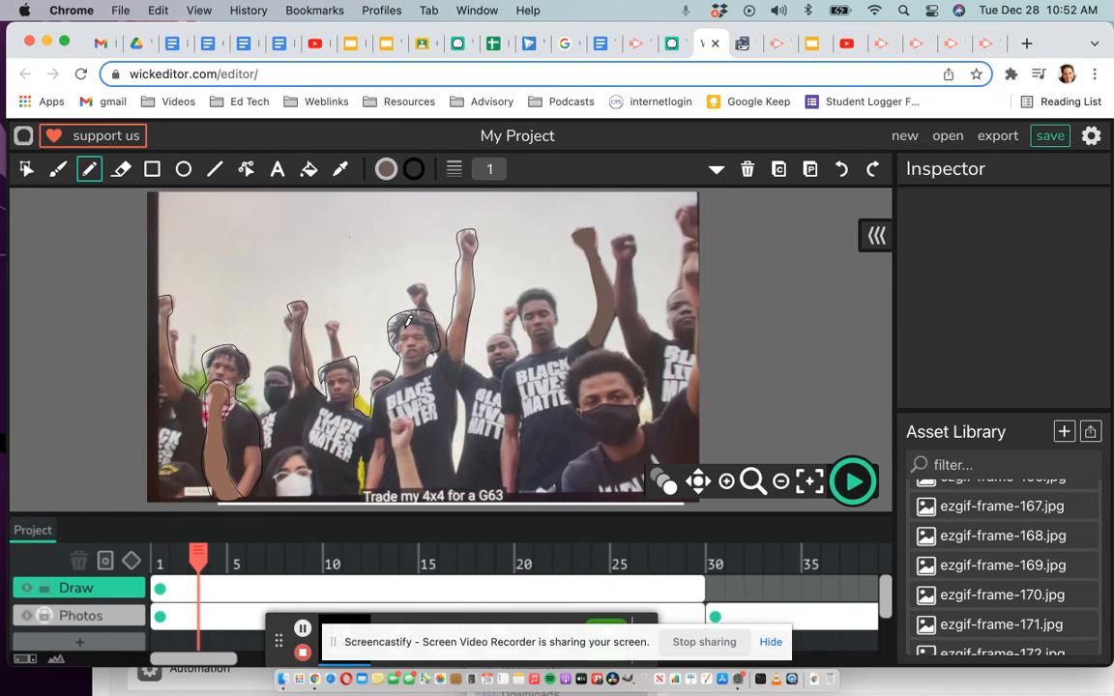
Step: Draw the hair and facial features of the man with the outlined head, and the facial features of the taller man beside the painted arm
{"action": "left_click", "coordinate": [727, 482]}
{"action": "left_click", "coordinate": [727, 482]}
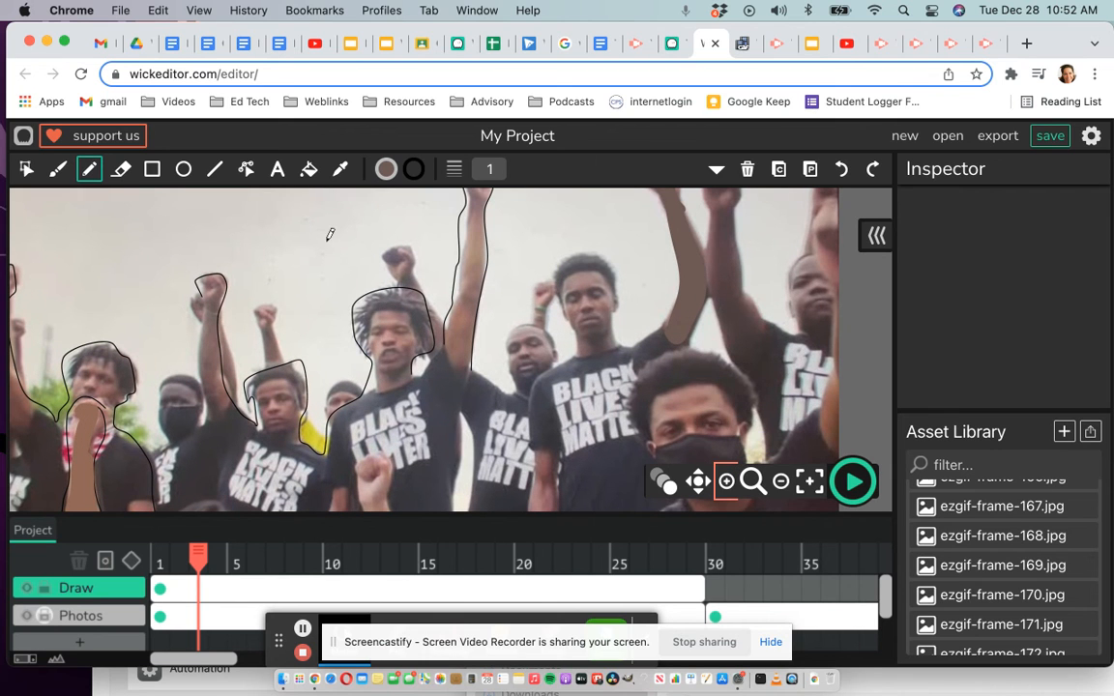
{"action": "left_click", "coordinate": [371, 303]}
{"action": "mouse_move", "coordinate": [361, 304]}
{"action": "left_mouse_down"}
{"action": "mouse_move", "coordinate": [367, 316]}
{"action": "mouse_move", "coordinate": [350, 339]}
{"action": "mouse_move", "coordinate": [368, 333]}
{"action": "mouse_move", "coordinate": [366, 354]}
{"action": "left_mouse_up"}
{"action": "mouse_move", "coordinate": [378, 310]}
{"action": "left_mouse_down"}
{"action": "mouse_move", "coordinate": [358, 302]}
{"action": "mouse_move", "coordinate": [377, 308]}
{"action": "mouse_move", "coordinate": [358, 293]}
{"action": "mouse_move", "coordinate": [375, 295]}
{"action": "mouse_move", "coordinate": [373, 281]}
{"action": "mouse_move", "coordinate": [392, 289]}
{"action": "mouse_move", "coordinate": [384, 303]}
{"action": "mouse_move", "coordinate": [393, 287]}
{"action": "mouse_move", "coordinate": [384, 309]}
{"action": "mouse_move", "coordinate": [396, 289]}
{"action": "mouse_move", "coordinate": [432, 310]}
{"action": "mouse_move", "coordinate": [418, 309]}
{"action": "mouse_move", "coordinate": [432, 310]}
{"action": "mouse_move", "coordinate": [424, 321]}
{"action": "mouse_move", "coordinate": [434, 325]}
{"action": "mouse_move", "coordinate": [371, 326]}
{"action": "mouse_move", "coordinate": [413, 324]}
{"action": "mouse_move", "coordinate": [384, 341]}
{"action": "mouse_move", "coordinate": [393, 329]}
{"action": "mouse_move", "coordinate": [384, 351]}
{"action": "mouse_move", "coordinate": [398, 351]}
{"action": "left_mouse_up"}
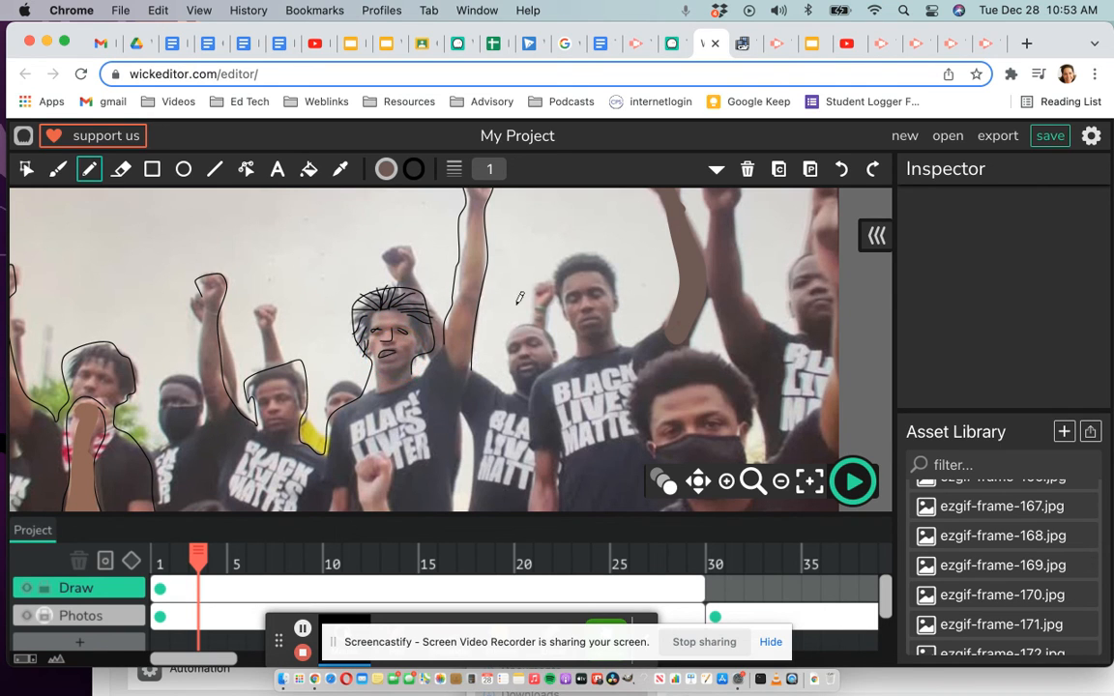
{"action": "mouse_move", "coordinate": [599, 318]}
{"action": "left_mouse_down"}
{"action": "mouse_move", "coordinate": [580, 321]}
{"action": "mouse_move", "coordinate": [589, 293]}
{"action": "mouse_move", "coordinate": [602, 293]}
{"action": "mouse_move", "coordinate": [569, 292]}
{"action": "left_mouse_up"}
Step: Sample the light lettering colour from the taller man's shirt and paint over its letters "BLACK LIVES MATTE" with the Brush at size 5
{"action": "left_click", "coordinate": [58, 169]}
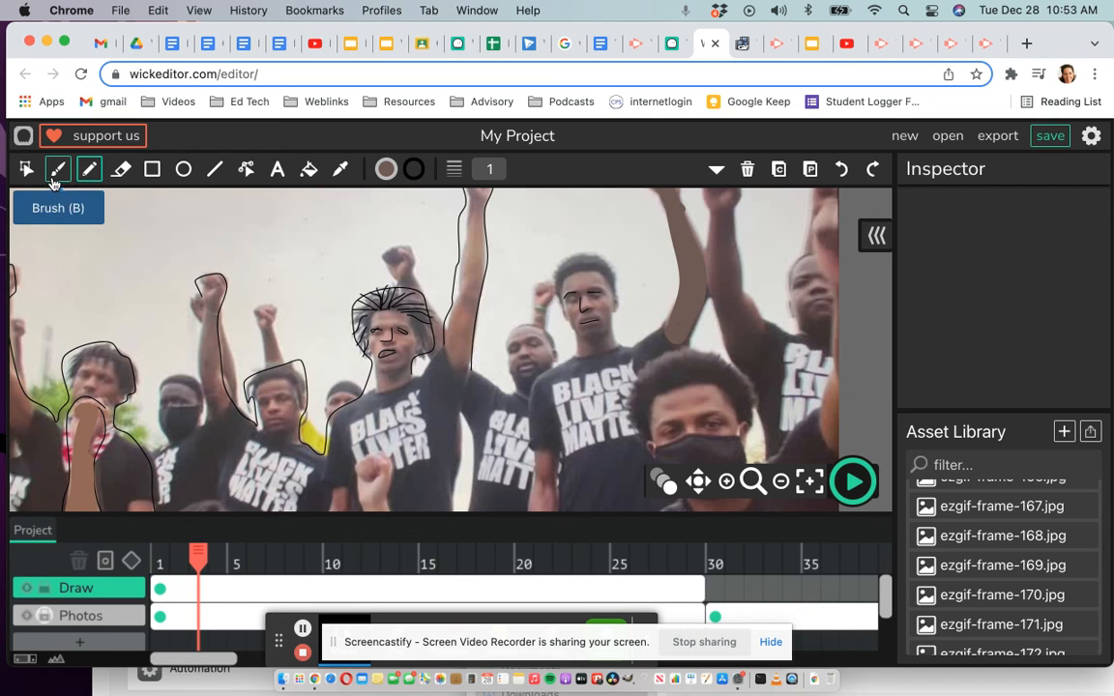
{"action": "left_click", "coordinate": [339, 169]}
{"action": "left_click", "coordinate": [573, 383]}
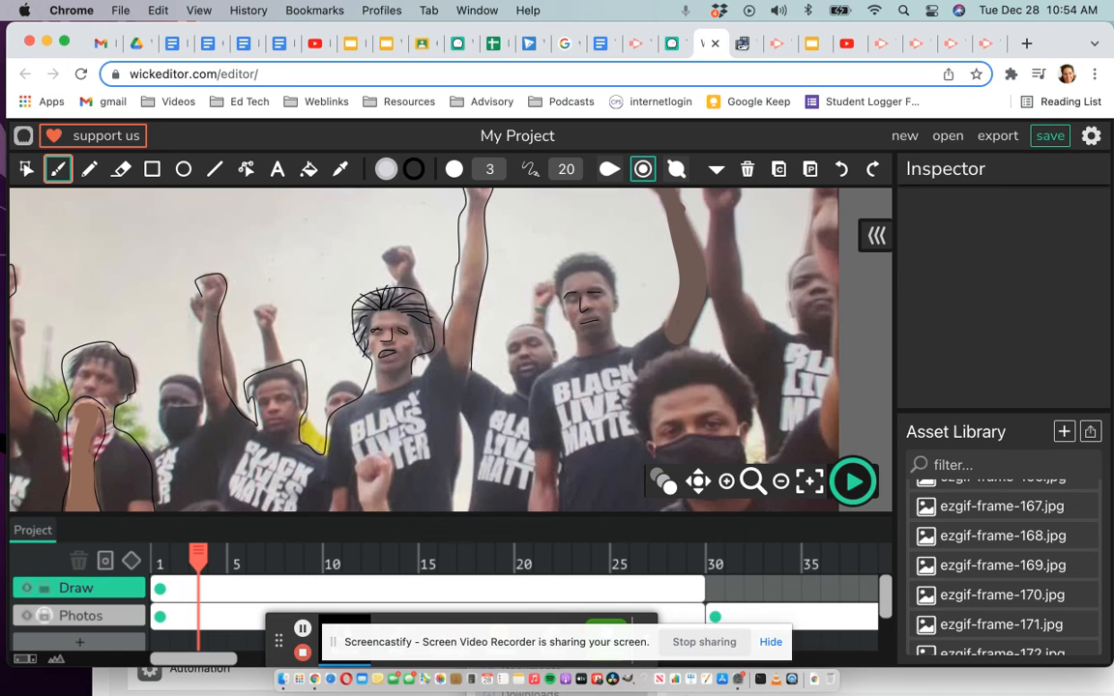
{"action": "mouse_move", "coordinate": [556, 388]}
{"action": "left_mouse_down"}
{"action": "mouse_move", "coordinate": [561, 406]}
{"action": "mouse_move", "coordinate": [564, 383]}
{"action": "mouse_move", "coordinate": [558, 404]}
{"action": "mouse_move", "coordinate": [577, 384]}
{"action": "mouse_move", "coordinate": [585, 395]}
{"action": "left_mouse_up"}
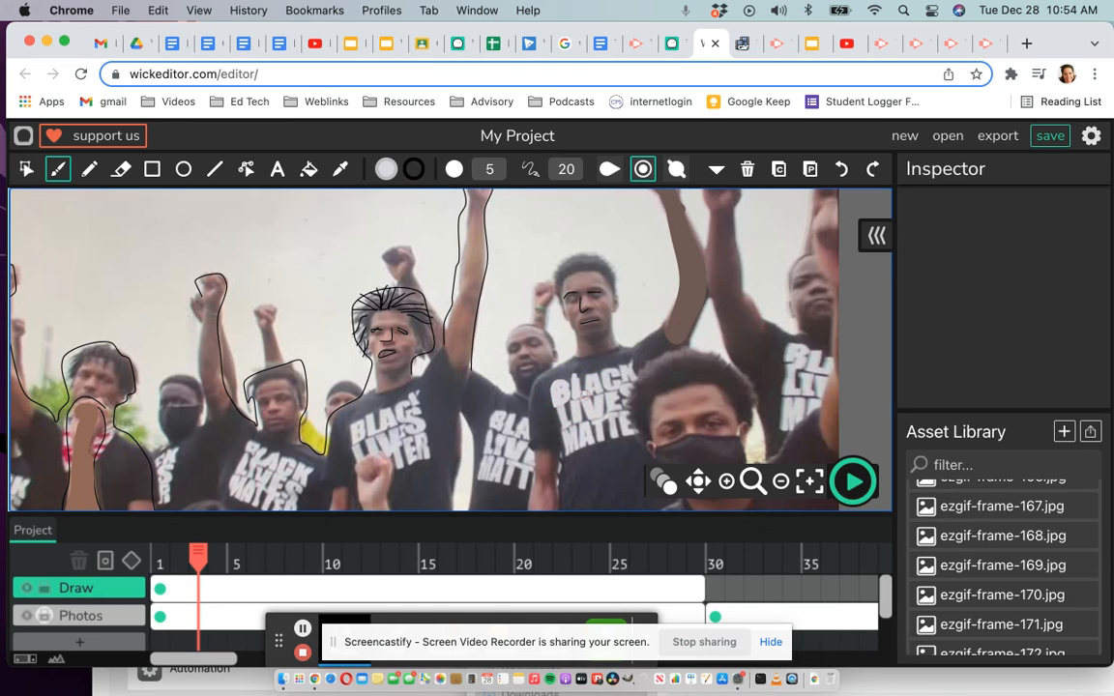
{"action": "left_click", "coordinate": [604, 392]}
{"action": "left_click", "coordinate": [598, 390]}
{"action": "left_click", "coordinate": [608, 388]}
{"action": "left_click_drag", "start_coordinate": [620, 368], "coordinate": [624, 379]}
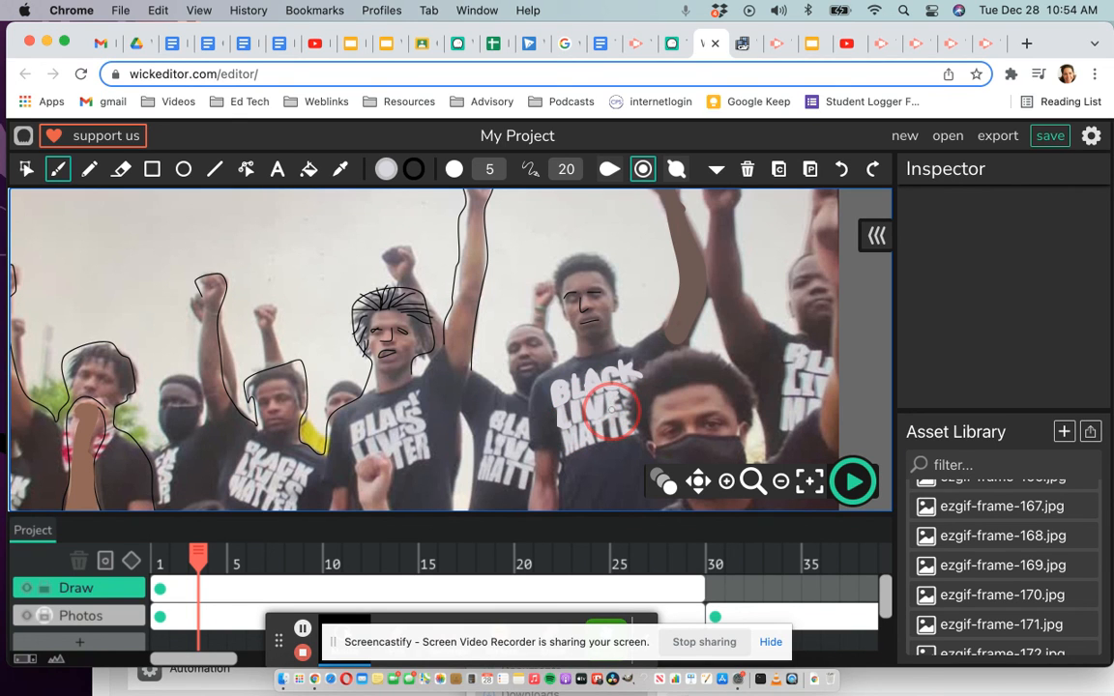
{"action": "mouse_move", "coordinate": [617, 399]}
{"action": "left_mouse_down"}
{"action": "mouse_move", "coordinate": [624, 385]}
{"action": "mouse_move", "coordinate": [627, 404]}
{"action": "left_mouse_up"}
{"action": "mouse_move", "coordinate": [564, 434]}
{"action": "left_mouse_down"}
{"action": "mouse_move", "coordinate": [569, 455]}
{"action": "mouse_move", "coordinate": [602, 441]}
{"action": "mouse_move", "coordinate": [614, 417]}
{"action": "mouse_move", "coordinate": [620, 445]}
{"action": "mouse_move", "coordinate": [634, 431]}
{"action": "mouse_move", "coordinate": [633, 409]}
{"action": "mouse_move", "coordinate": [621, 419]}
{"action": "left_mouse_up"}
Step: Hide and reshow the Photos layer to check the drawing, and save the project as a .wick file
{"action": "left_click", "coordinate": [26, 616]}
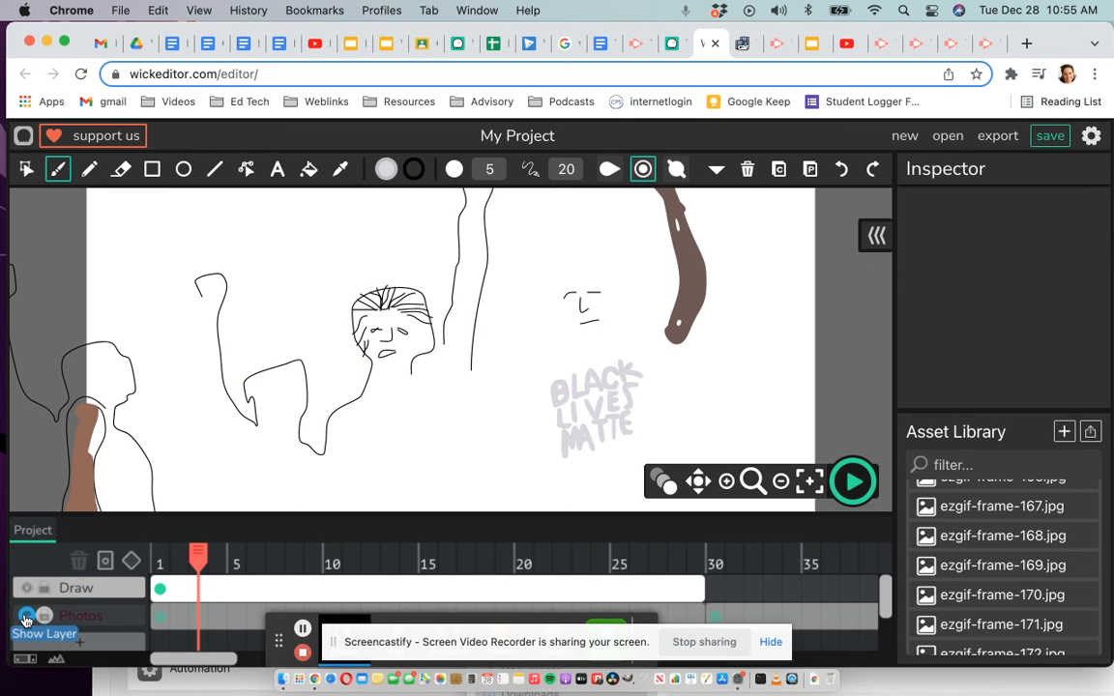
{"action": "left_click", "coordinate": [26, 616]}
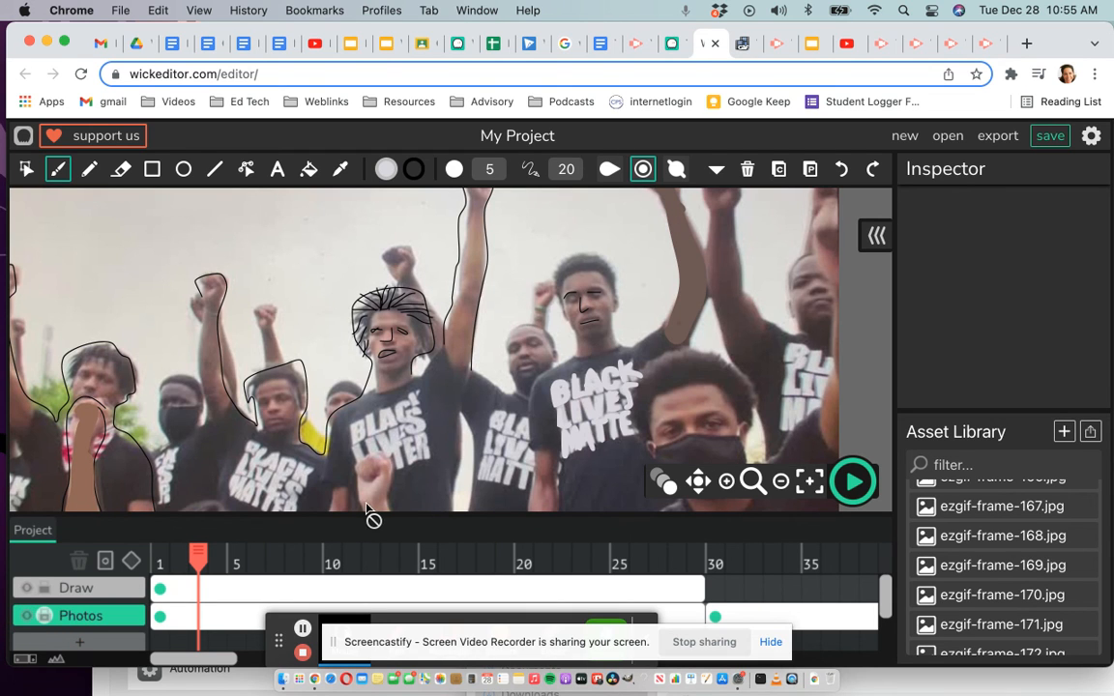
{"action": "left_click", "coordinate": [1051, 136]}
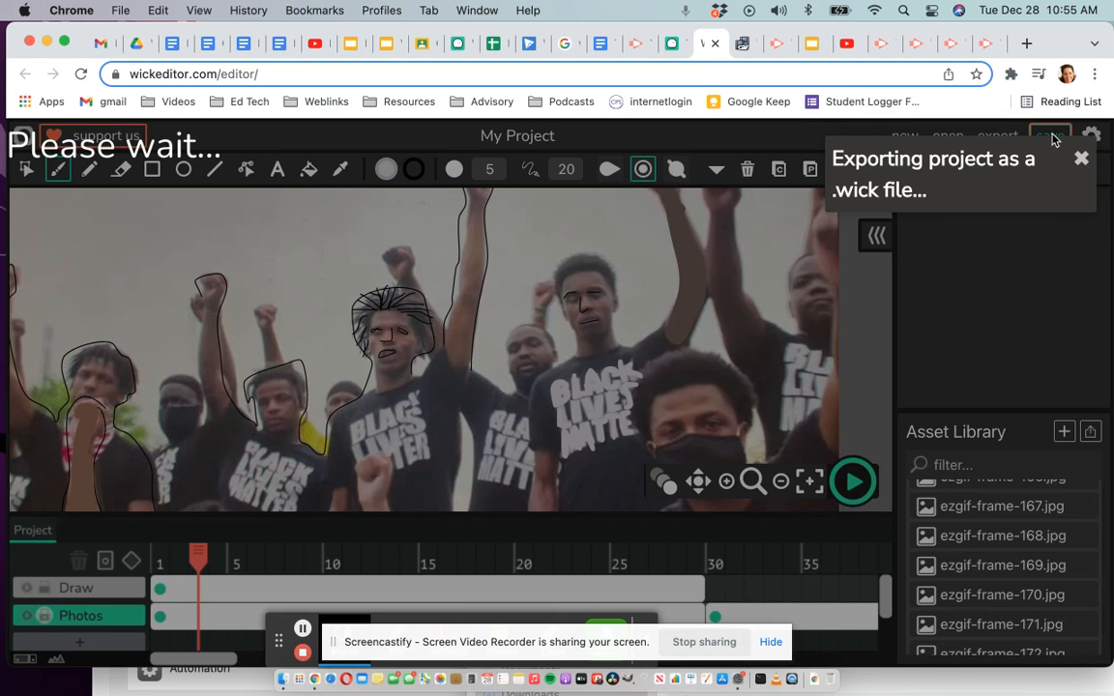